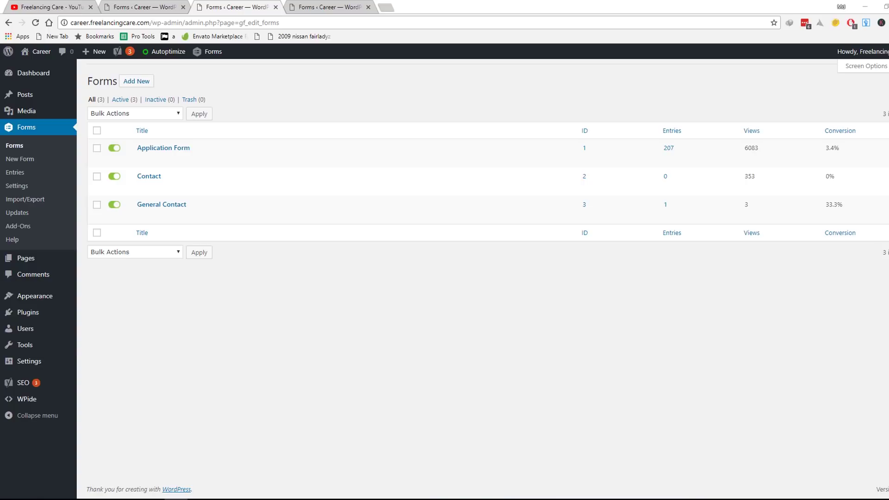
# Step: Open career.freelancingcare.com/general-contact-form/ in a new browser tab and look through the form's fields
pyautogui.click(385, 6)
pyautogui.write('c')
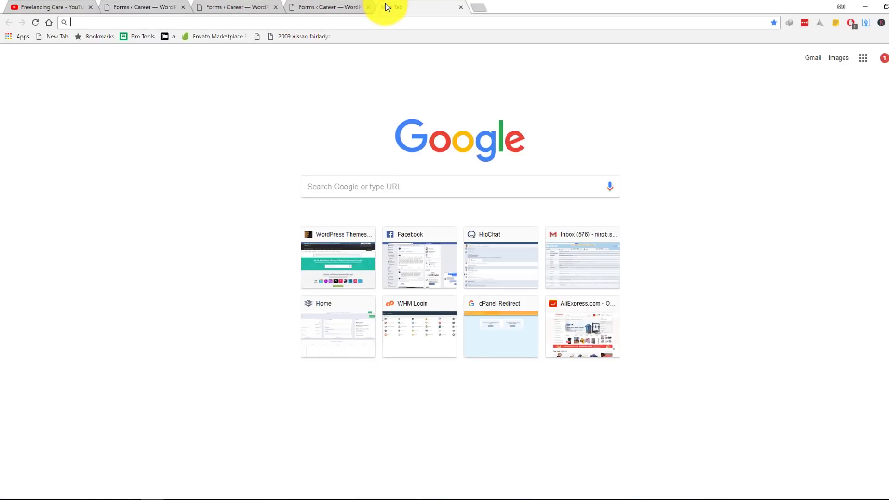
pyautogui.write('areer.freelancingcare.com/')
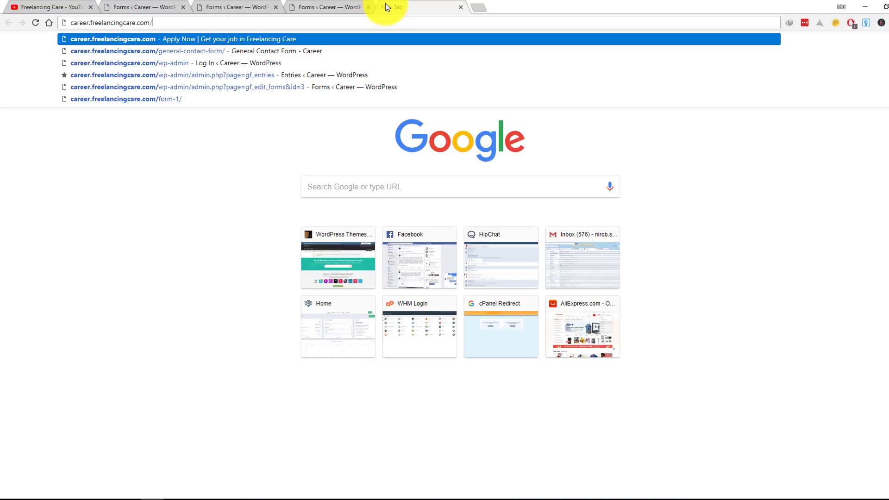
pyautogui.press('Down')
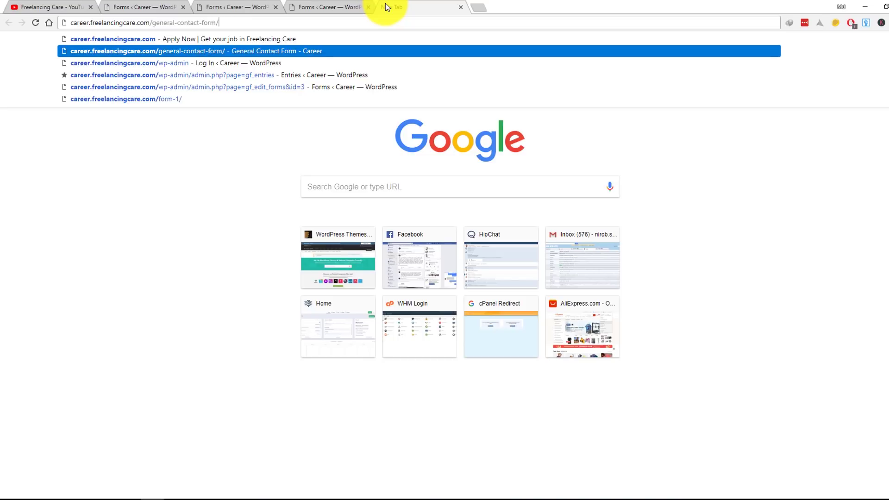
pyautogui.press('Return')
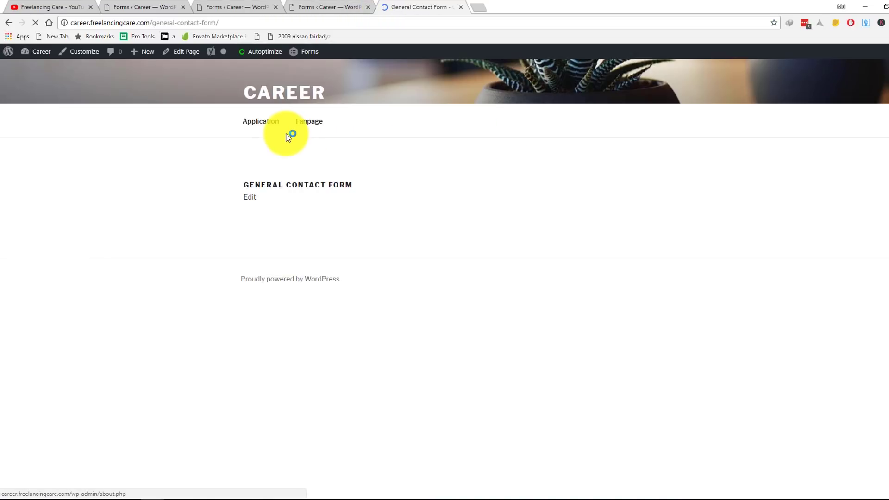
pyautogui.click(449, 319)
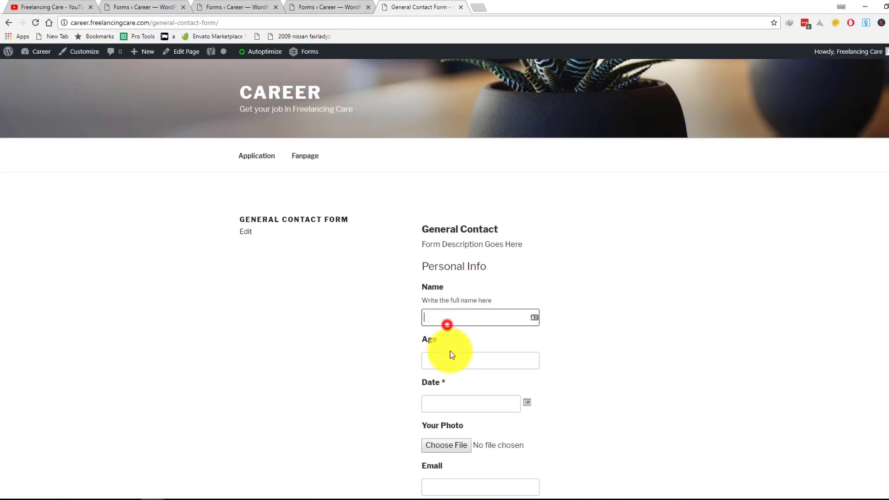
pyautogui.scroll(-2, 456, 417)
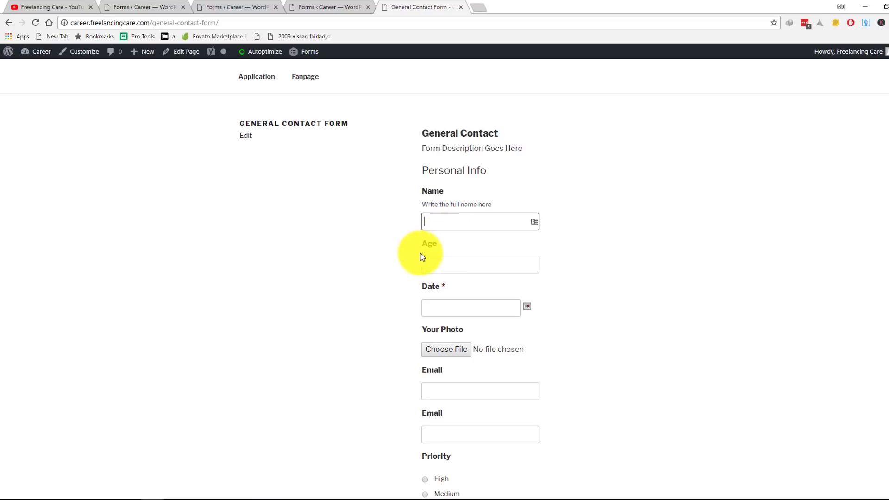
pyautogui.scroll(-1, 426, 351)
pyautogui.click(437, 344)
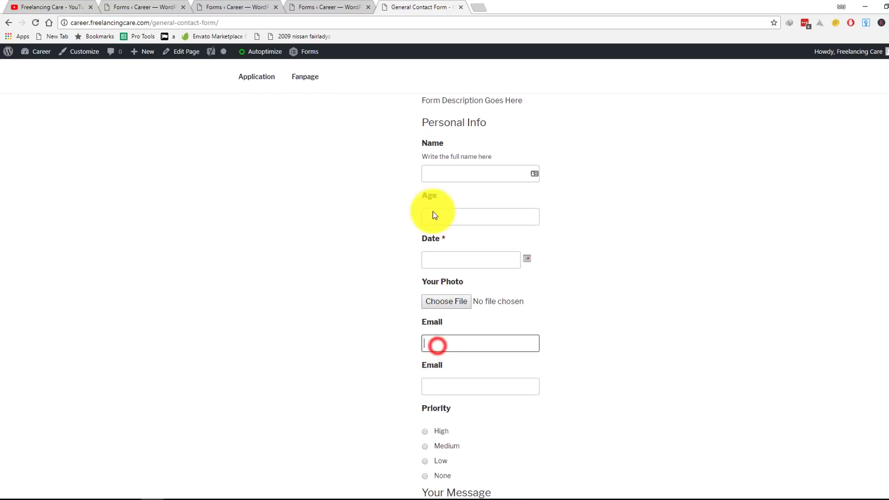
pyautogui.scroll(-2, 438, 227)
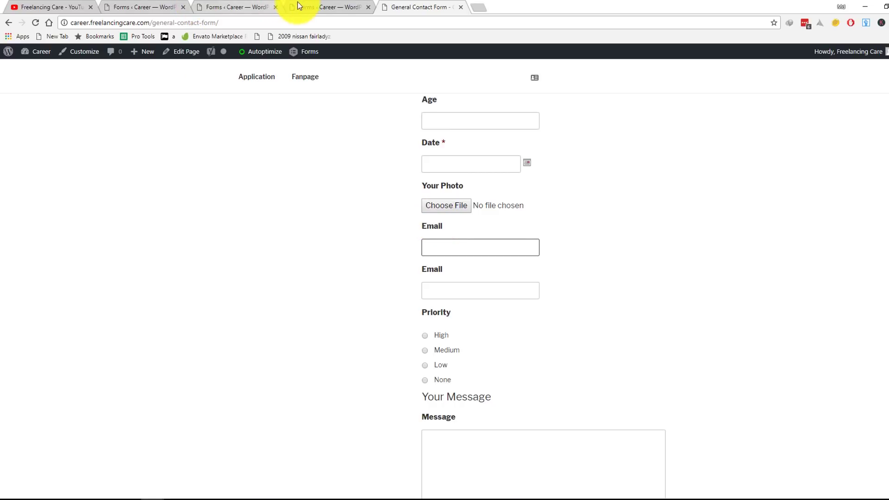
# Step: From the Forms administration page, open the list of all site pages in a new browser tab
pyautogui.click(227, 7)
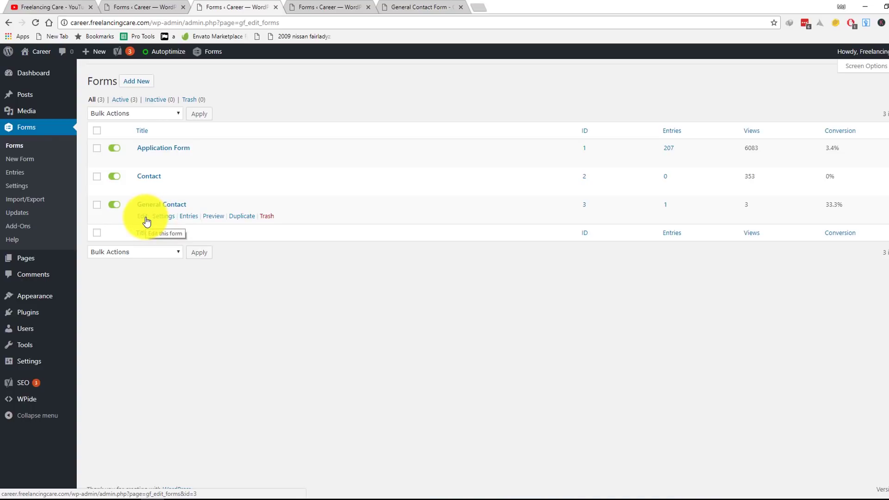
pyautogui.moveTo(39, 269)
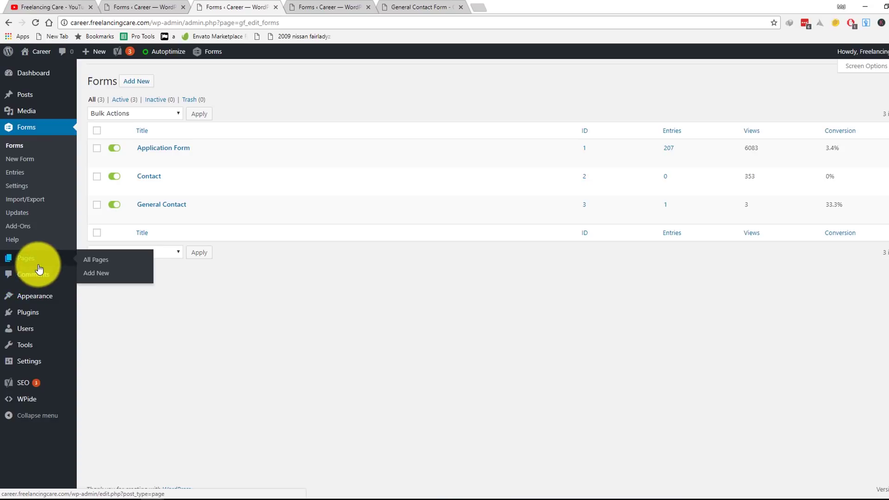
pyautogui.rightClick(109, 268)
pyautogui.click(117, 270)
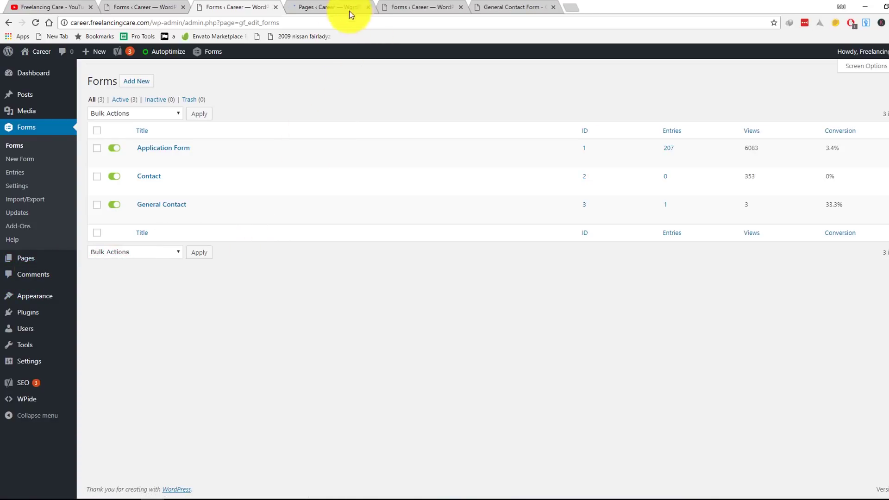
pyautogui.click(335, 2)
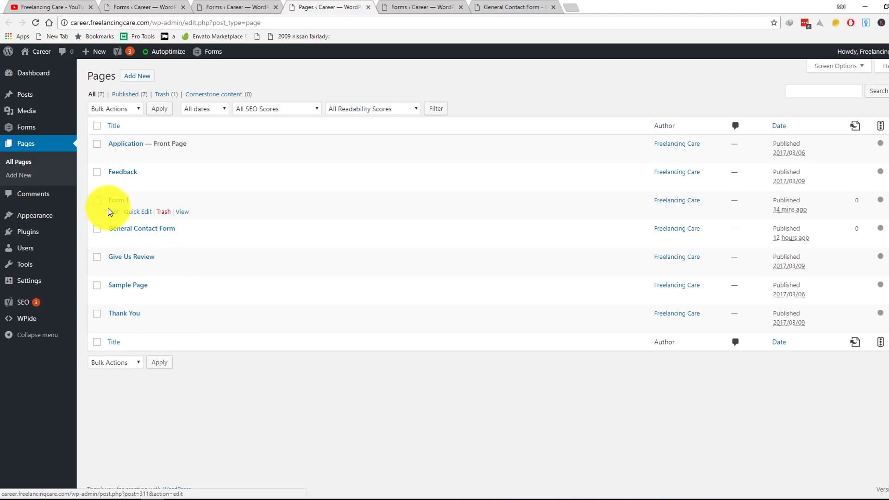
# Step: View the published Form 1 page in a new browser tab
pyautogui.rightClick(182, 212)
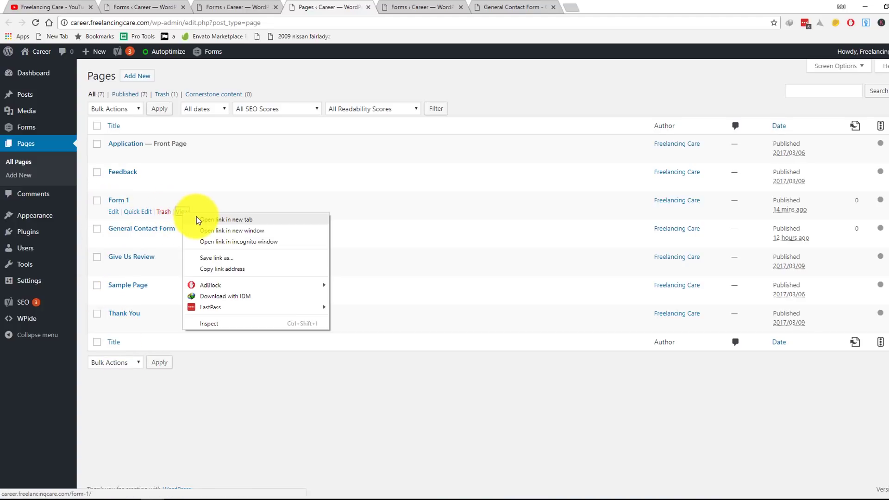
pyautogui.click(198, 221)
pyautogui.click(402, 11)
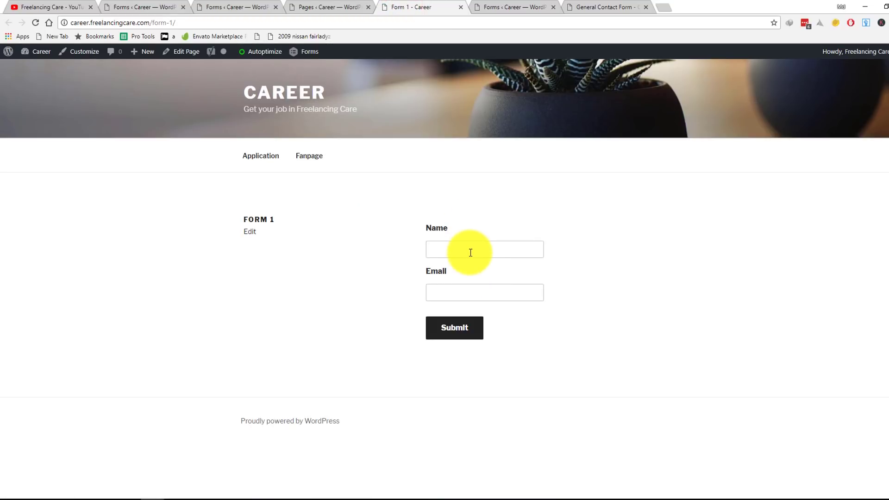
# Step: Fill in the name and email on Form 1 from the saved suggestions, submit the form and highlight the confirmation text
pyautogui.click(470, 253)
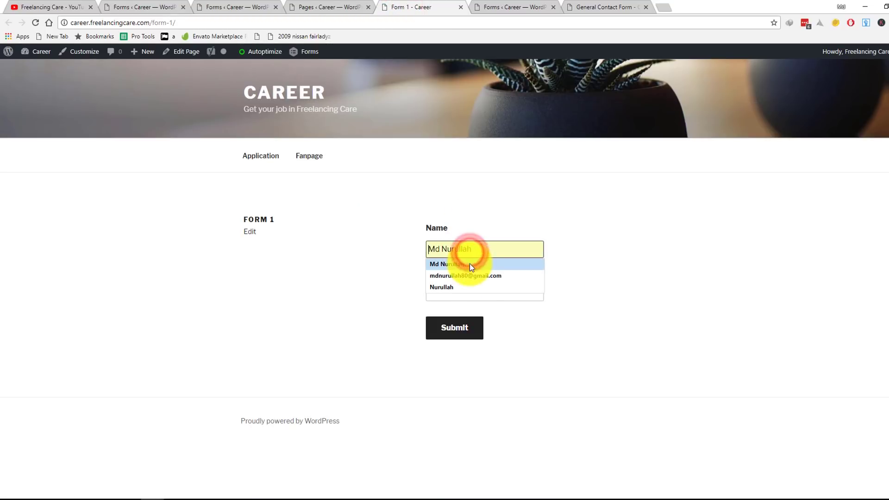
pyautogui.click(470, 263)
pyautogui.click(473, 294)
pyautogui.click(468, 308)
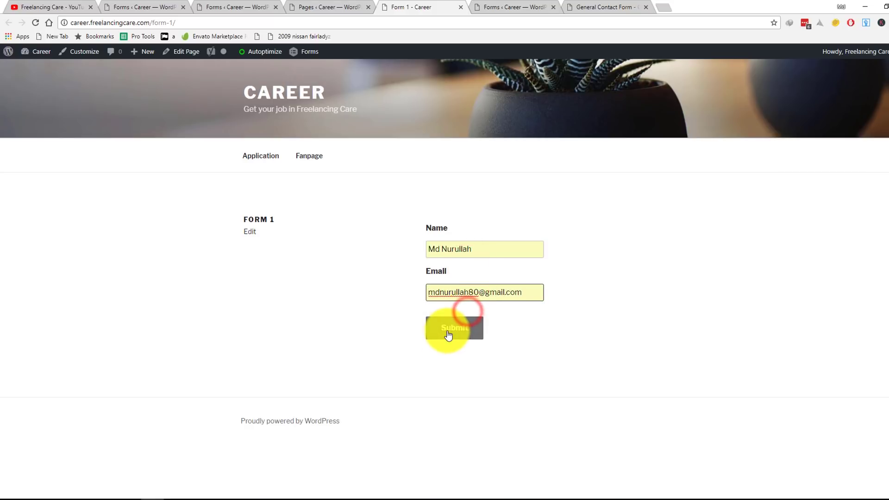
pyautogui.click(446, 329)
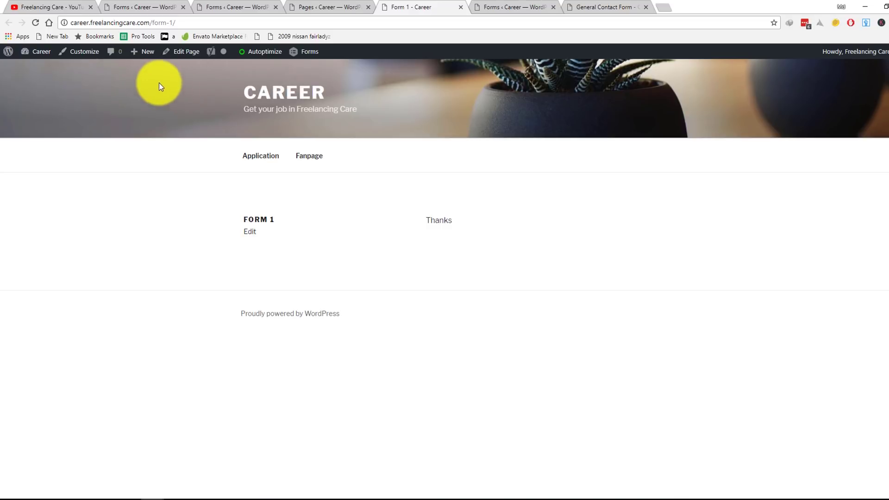
pyautogui.moveTo(420, 223); pyautogui.dragTo(463, 240)
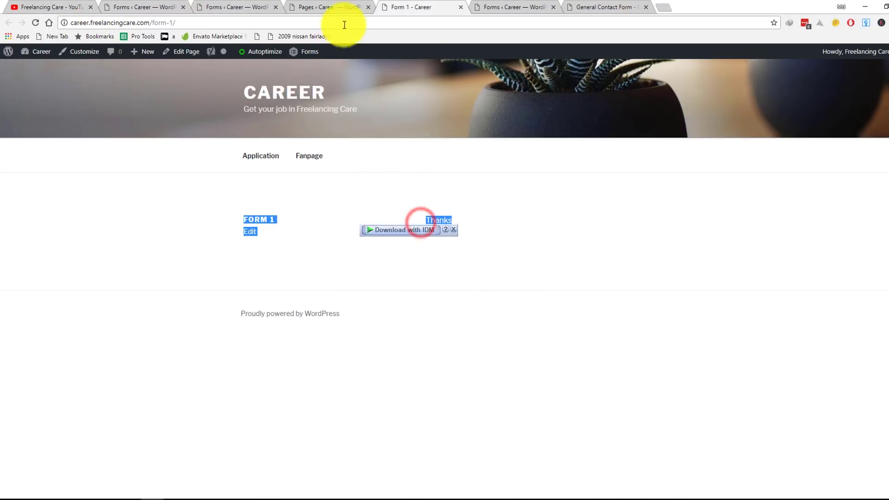
# Step: Open the Form 1 page for editing, and open the Contact form's Default Confirmation from the Forms list
pyautogui.click(326, 7)
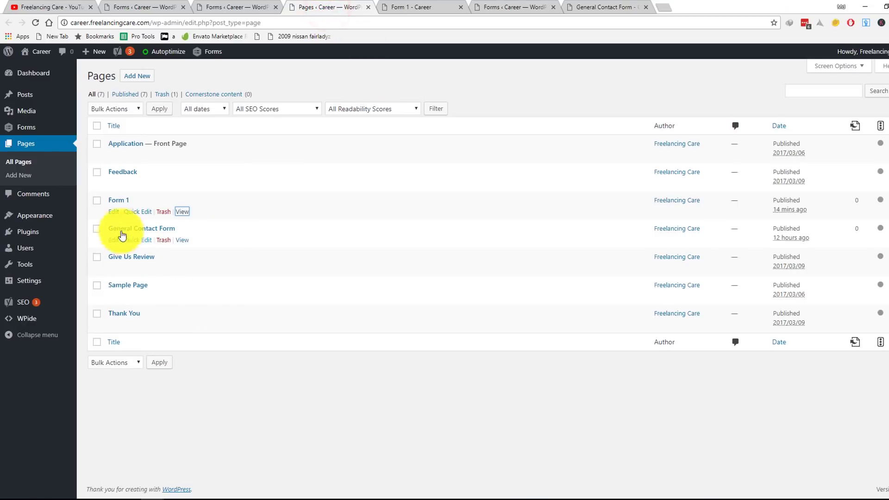
pyautogui.click(113, 212)
pyautogui.hotkey('ctrl', 'shift', 'Tab')
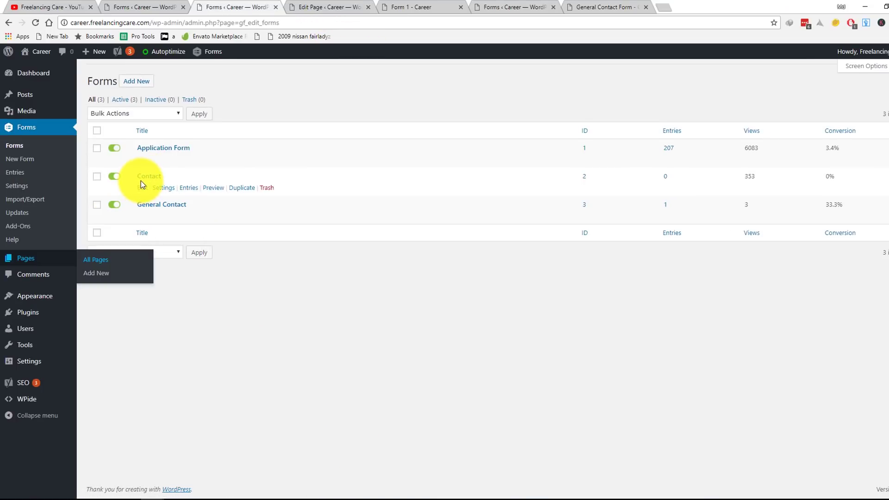
pyautogui.moveTo(162, 189)
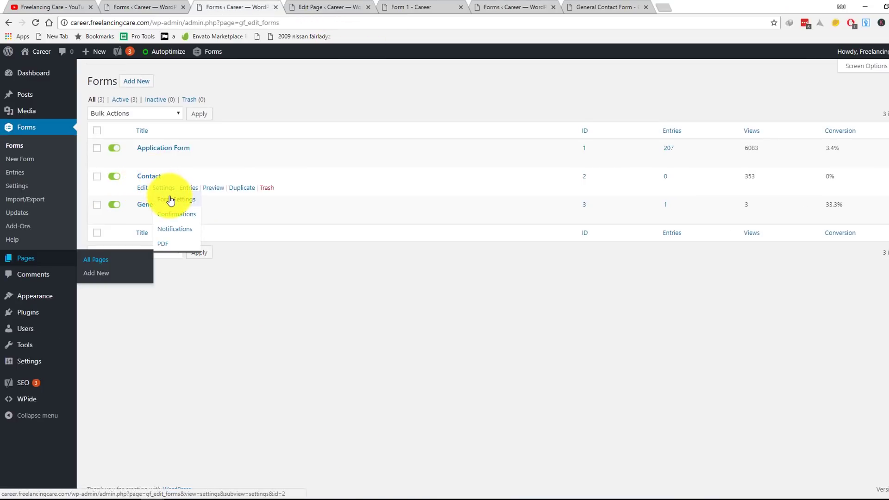
pyautogui.click(171, 200)
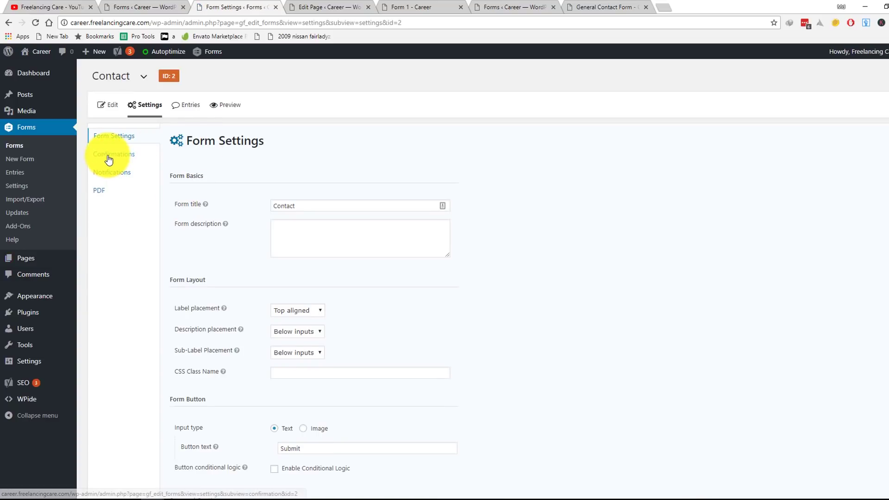
pyautogui.click(108, 157)
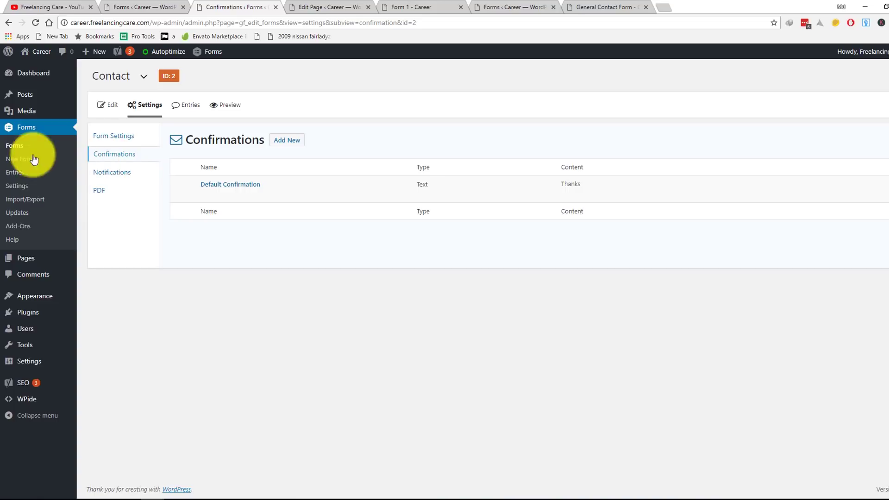
pyautogui.click(205, 195)
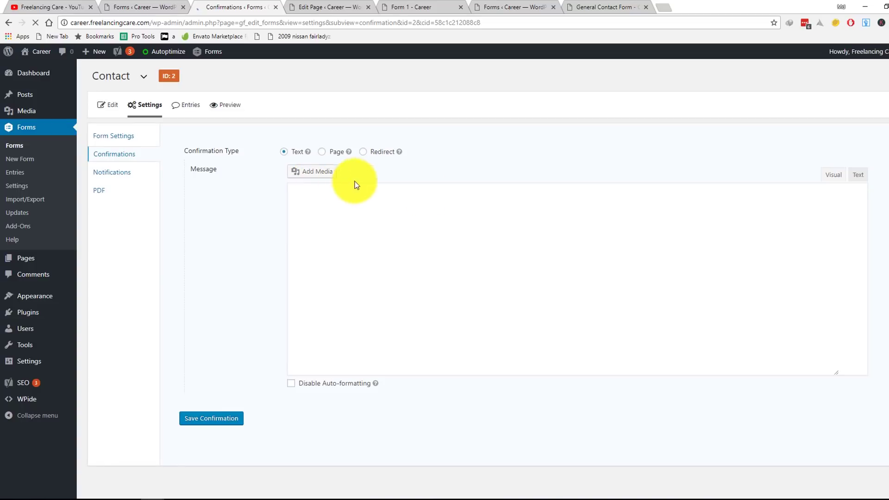
pyautogui.click(364, 152)
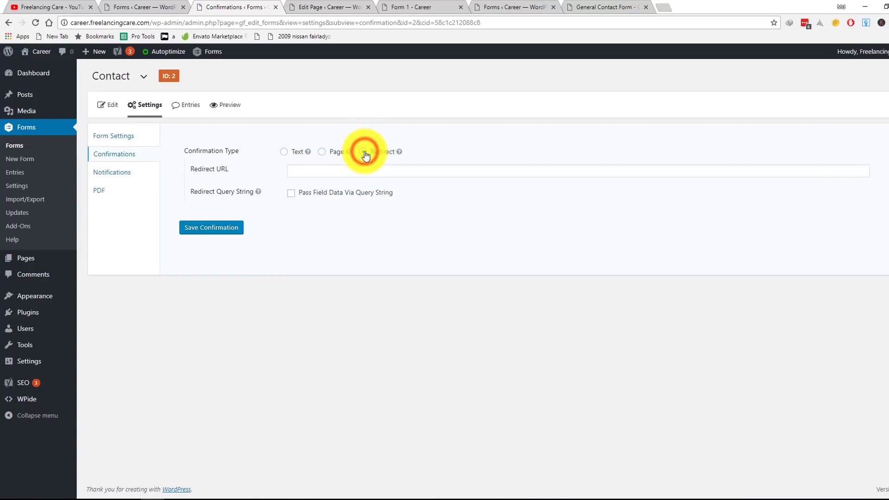
pyautogui.click(308, 173)
pyautogui.click(644, 6)
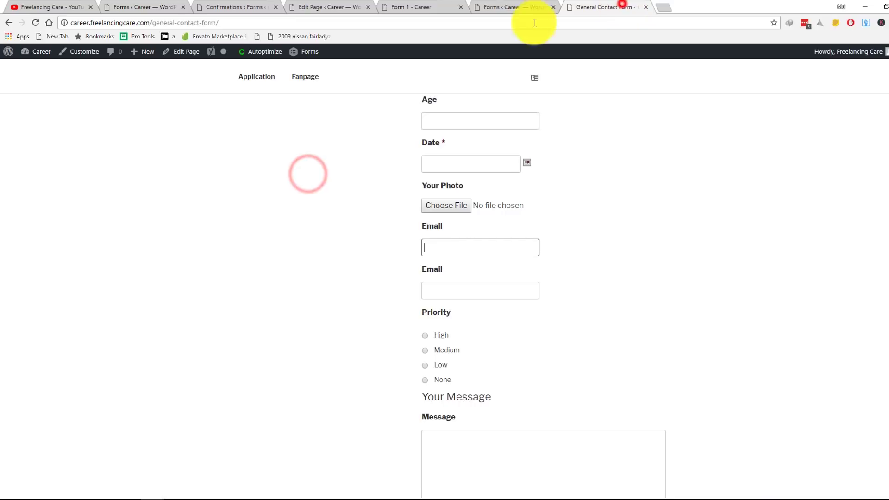
pyautogui.click(171, 23)
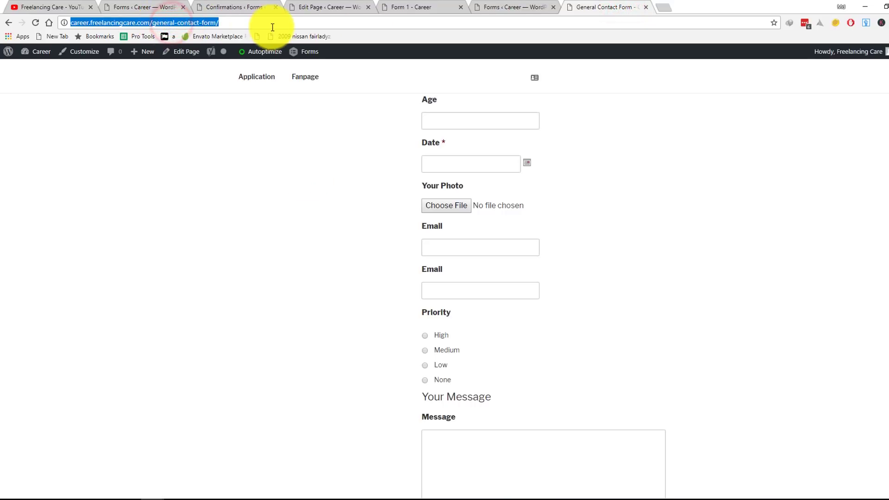
pyautogui.click(330, 5)
pyautogui.click(245, 6)
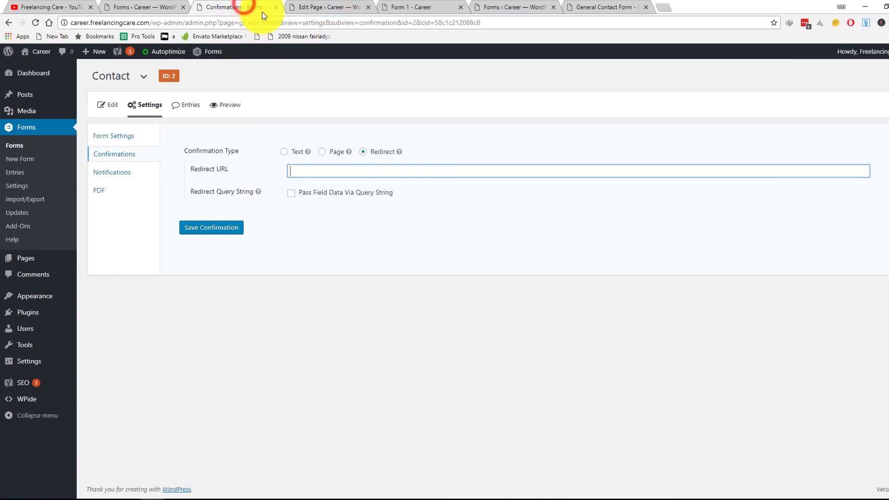
pyautogui.click(333, 173)
pyautogui.click(333, 173)
pyautogui.click(344, 180)
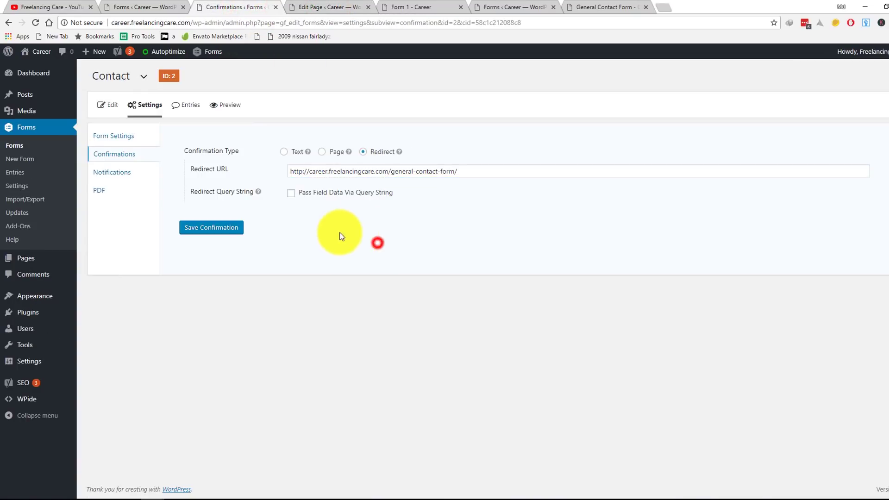
# Step: Enable Pass Field Data Via Query String for the redirect and highlight the sample query string below its text box
pyautogui.click(291, 193)
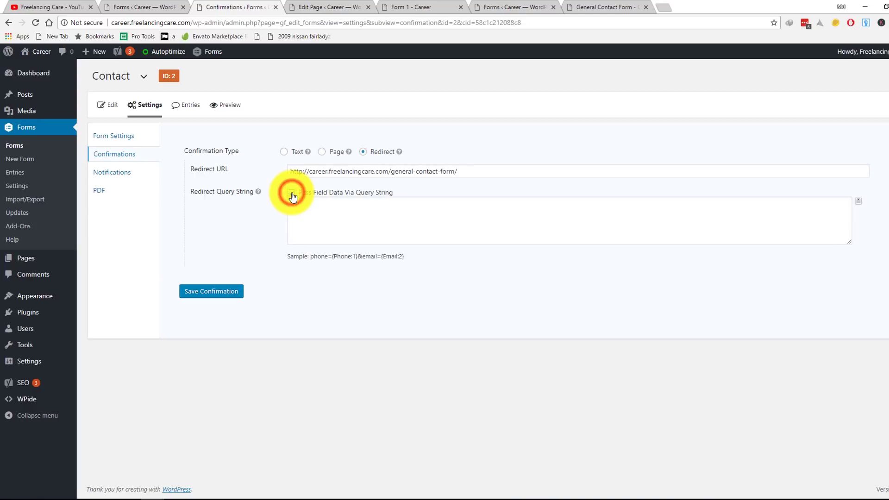
pyautogui.click(308, 225)
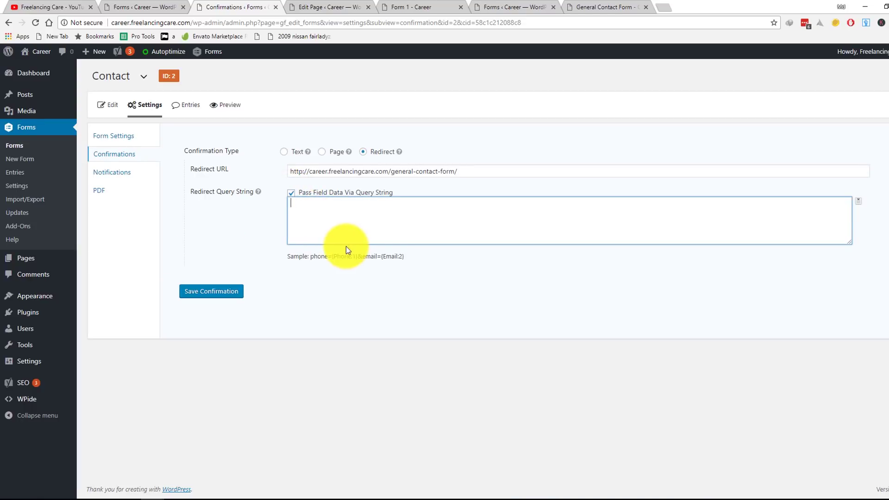
pyautogui.click(310, 257)
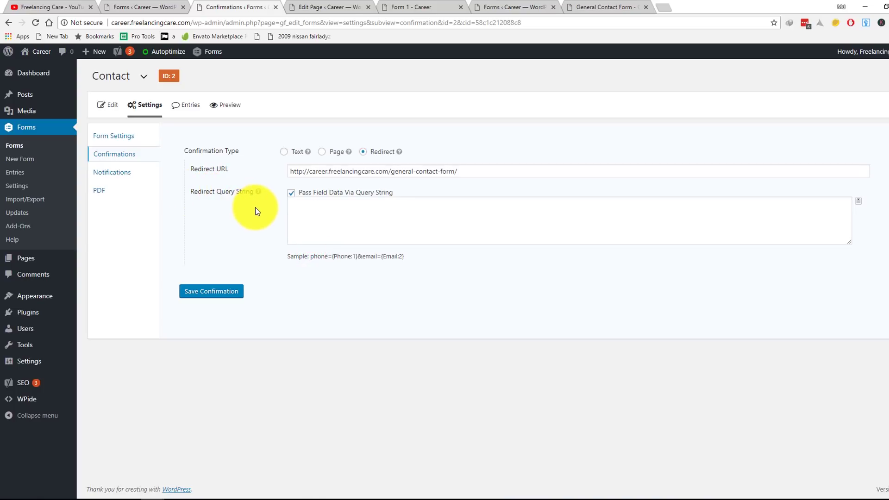
pyautogui.click(471, 169)
pyautogui.click(313, 255)
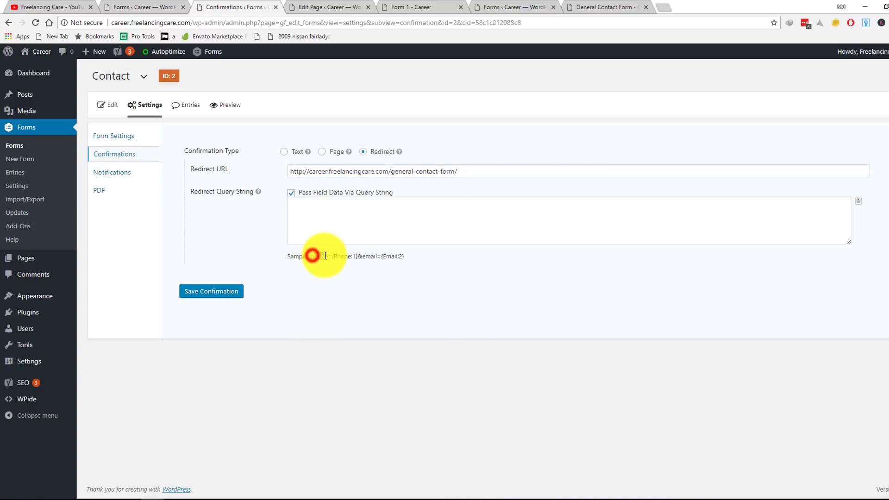
pyautogui.moveTo(422, 254); pyautogui.dragTo(314, 258)
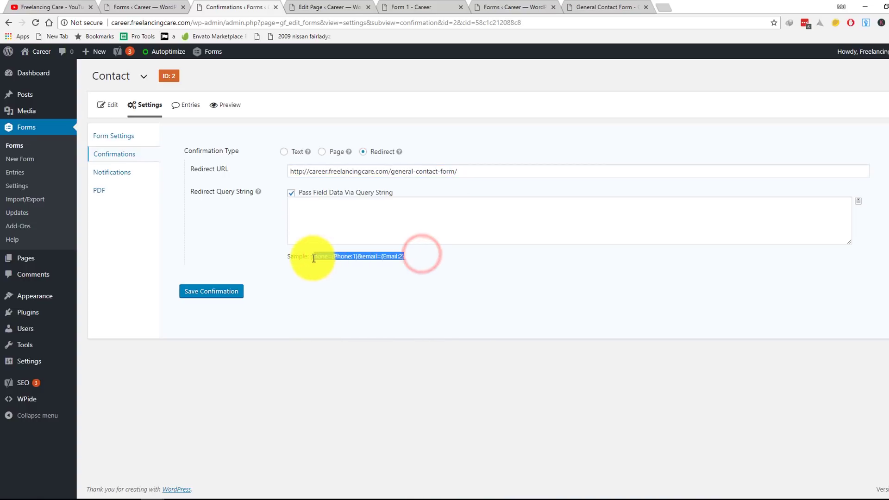
# Step: Insert the Name and Email merge tags into the redirect query string
pyautogui.click(299, 225)
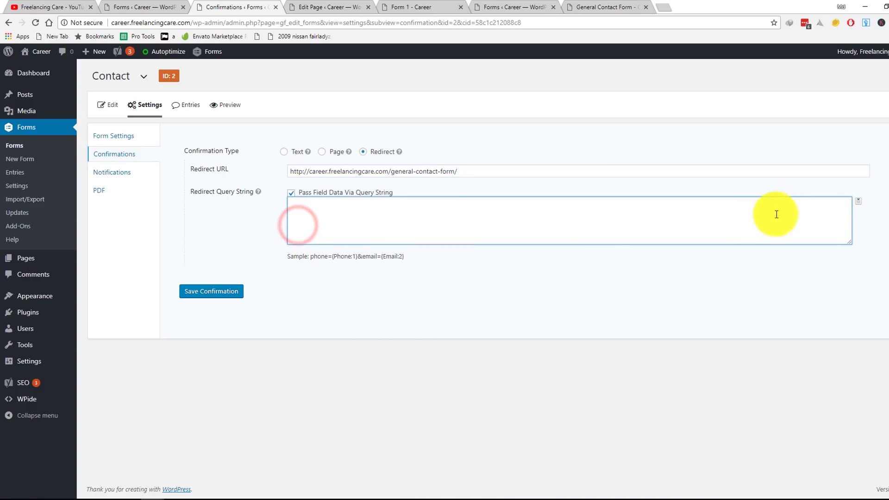
pyautogui.click(860, 203)
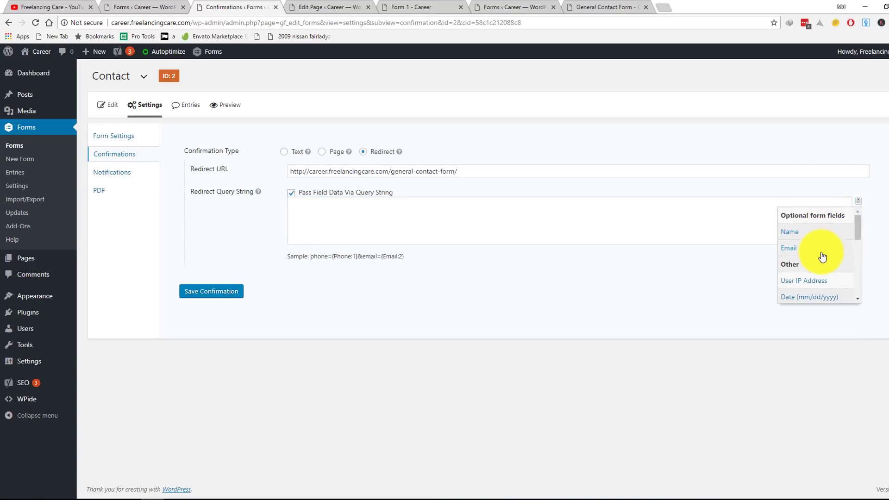
pyautogui.scroll(-2, 820, 268)
pyautogui.scroll(2, 821, 267)
pyautogui.click(804, 234)
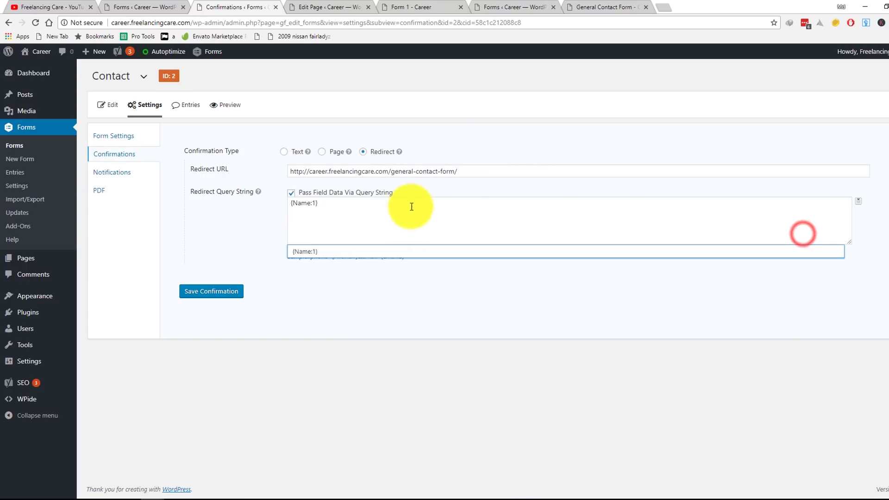
pyautogui.click(389, 206)
pyautogui.click(859, 201)
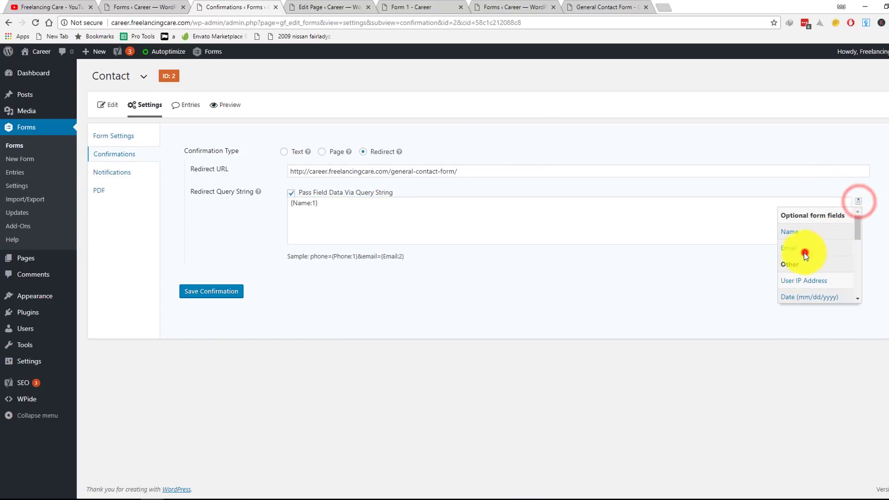
pyautogui.click(836, 248)
pyautogui.click(425, 222)
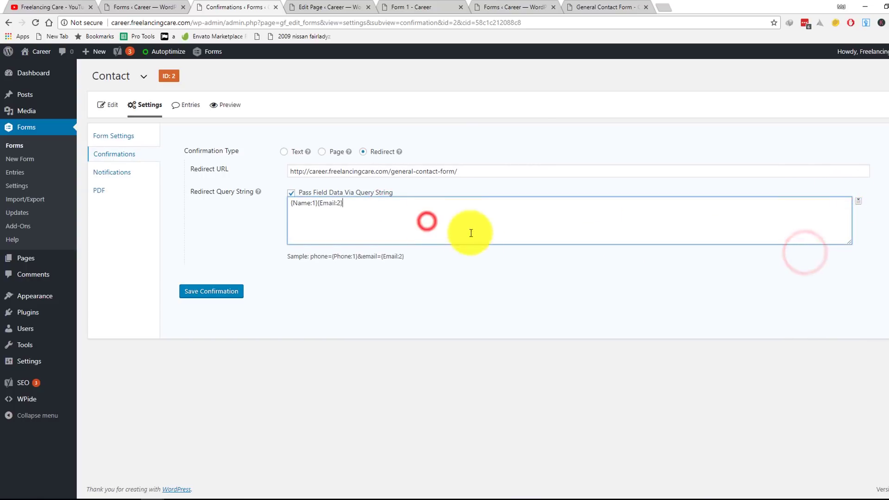
# Step: Add the Entry Id merge tag to the query string and arrange the tags as {entry_id}{Name:1}{Email:2}
pyautogui.click(859, 204)
pyautogui.scroll(-2, 838, 292)
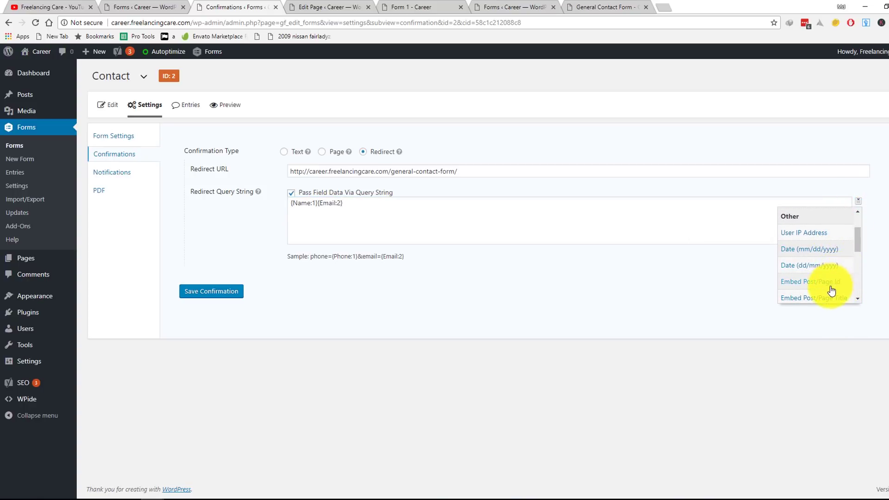
pyautogui.scroll(-3, 815, 291)
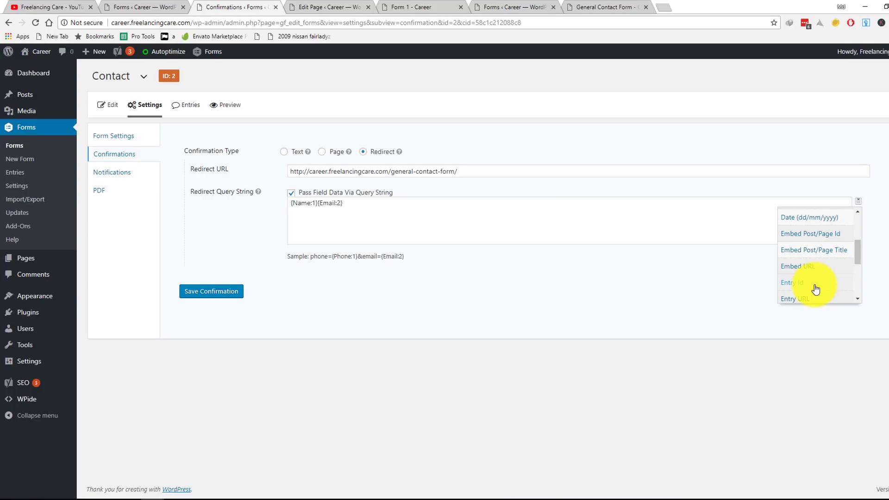
pyautogui.click(816, 289)
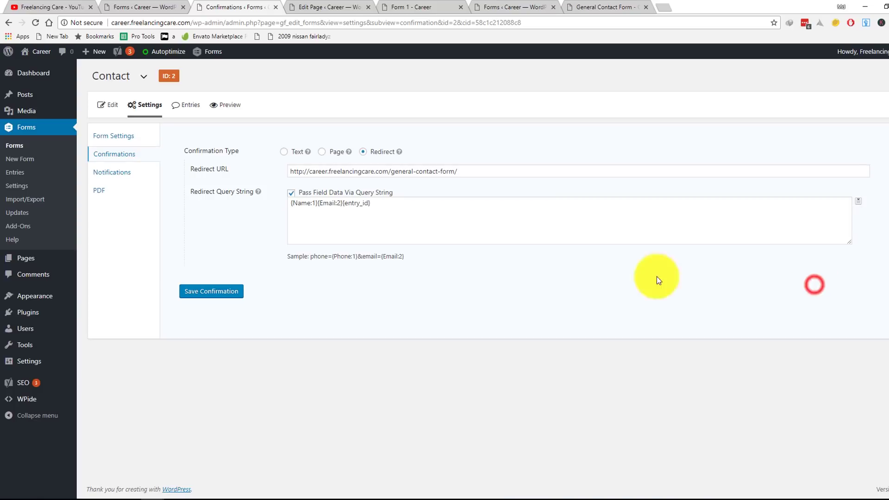
pyautogui.click(346, 204)
pyautogui.moveTo(343, 204); pyautogui.dragTo(290, 204)
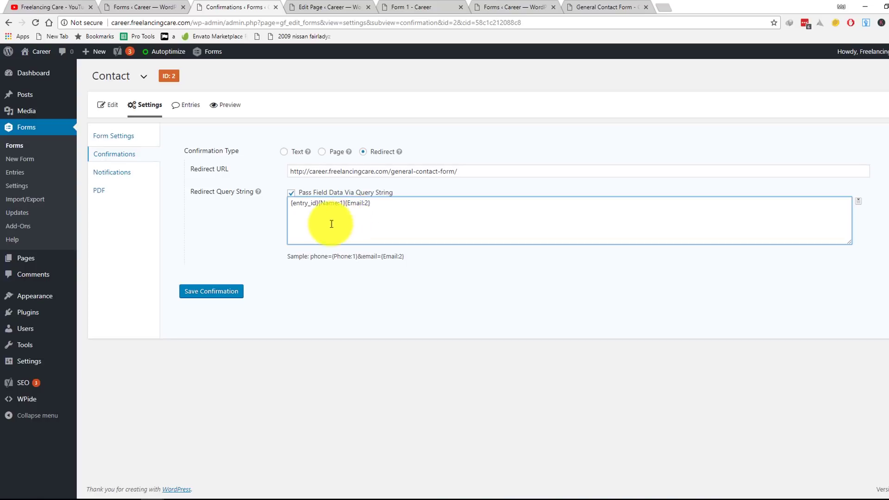
# Step: Put contactid= before the {entry_id} tag and &fcname= before the {Name:1} tag in the query string
pyautogui.click(292, 204)
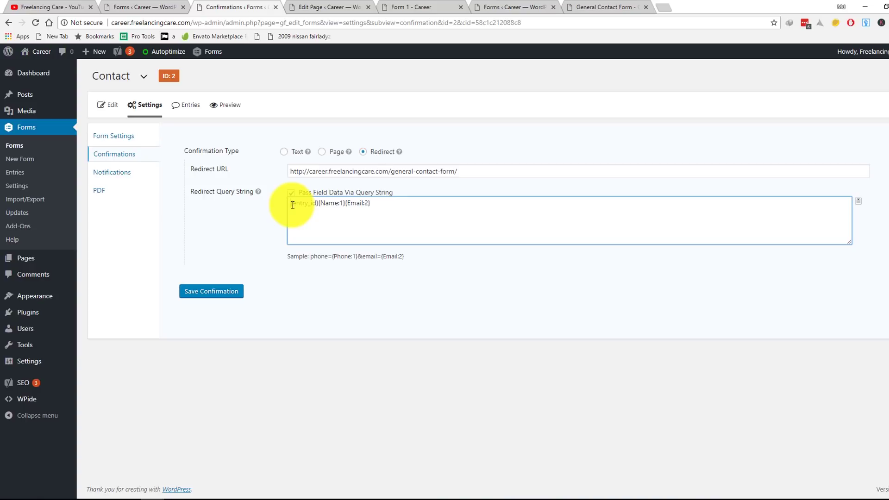
pyautogui.write('contactid')
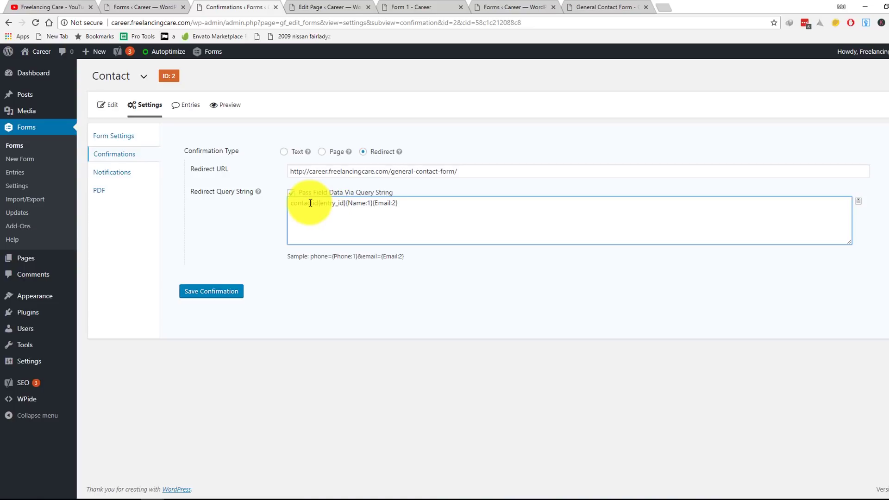
pyautogui.write('=')
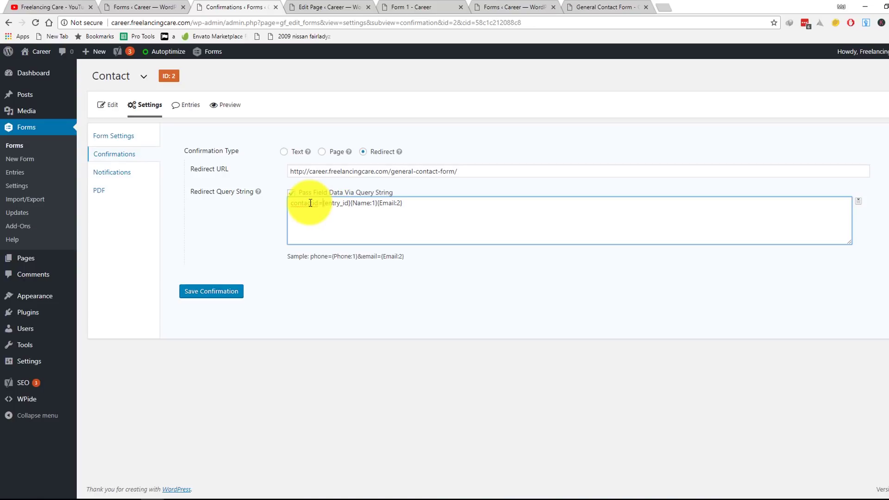
pyautogui.click(350, 203)
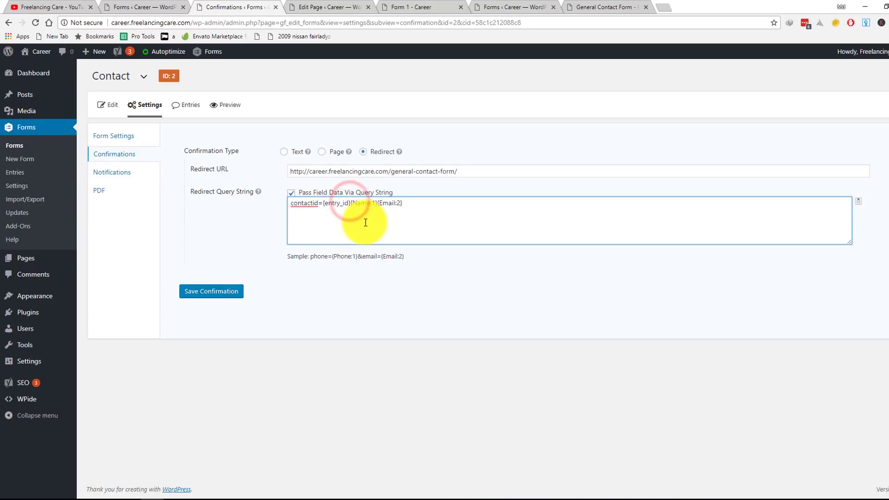
pyautogui.write('&')
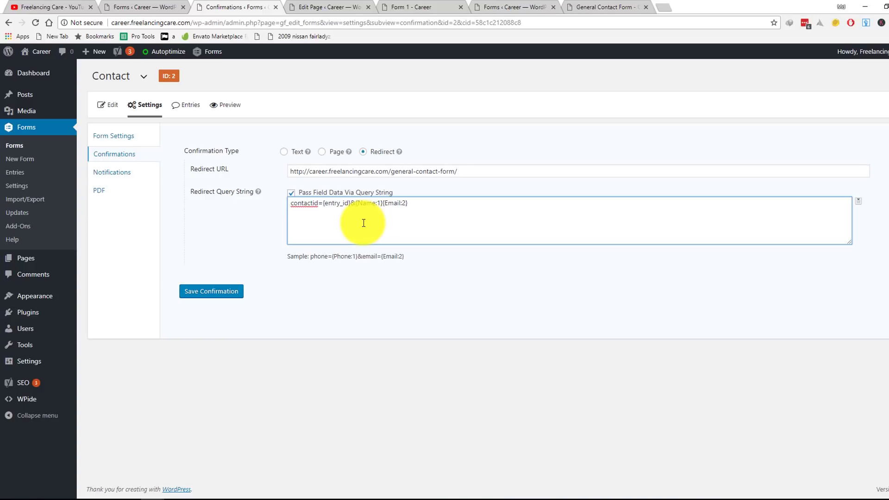
pyautogui.write('fcname=')
# Step: Put fcemail= before the {Email:2} tag in the query string and save the confirmation
pyautogui.click(410, 203)
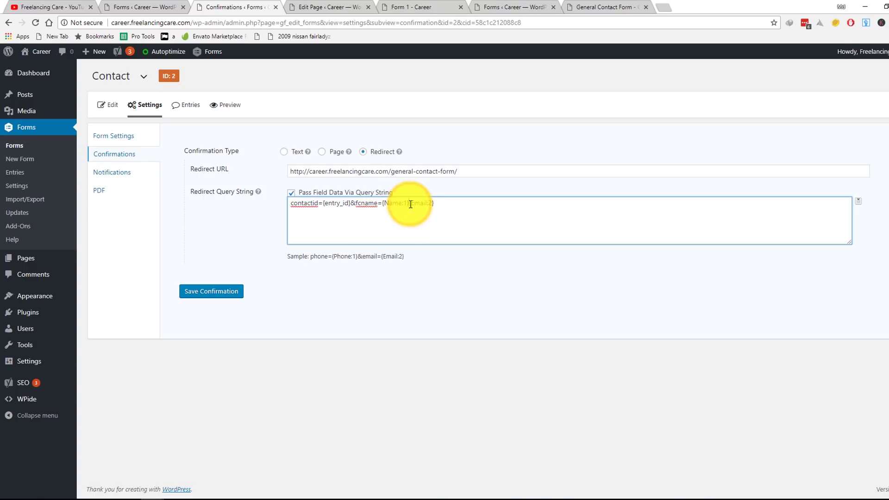
pyautogui.write('&')
pyautogui.write('email=')
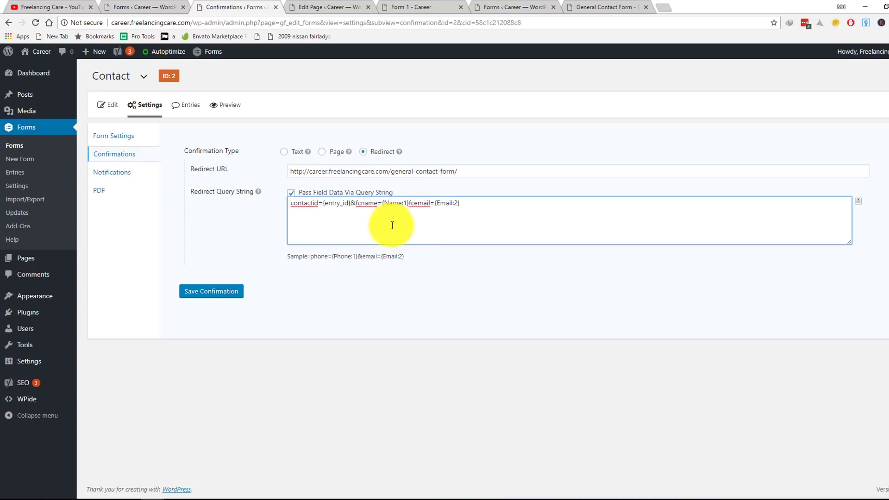
pyautogui.doubleClick(302, 204)
pyautogui.doubleClick(365, 203)
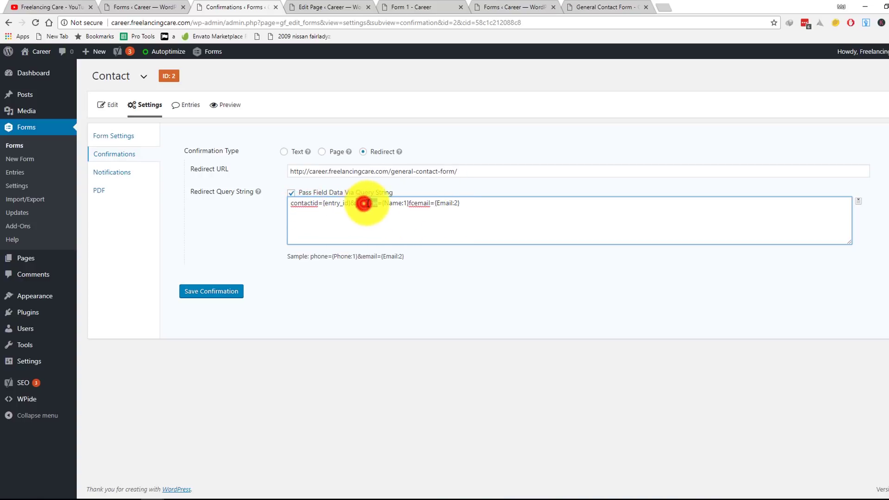
pyautogui.doubleClick(418, 204)
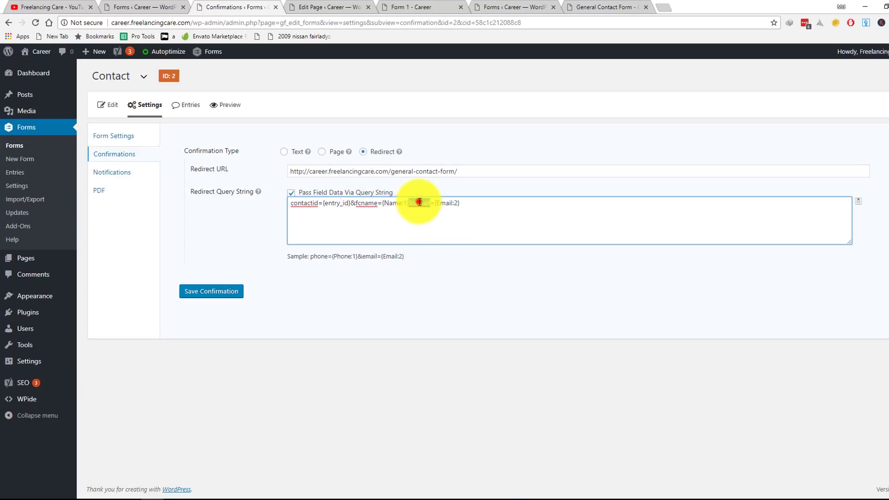
pyautogui.write('fceemail')
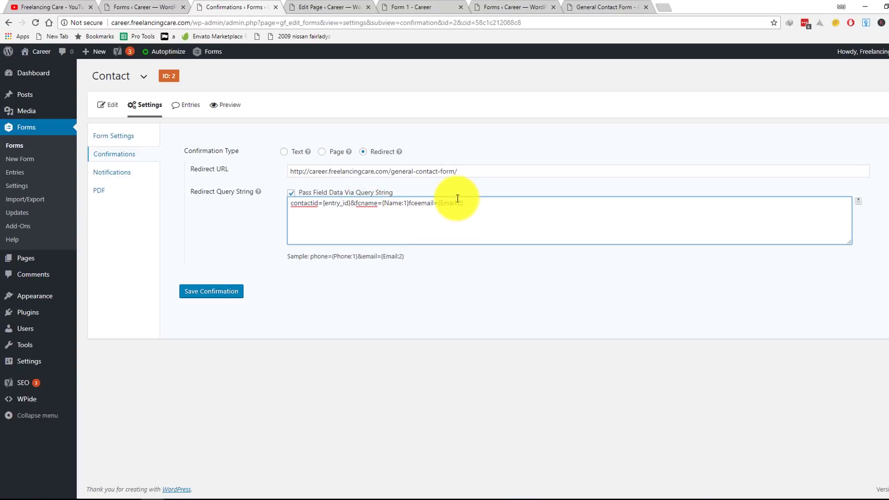
pyautogui.click(199, 291)
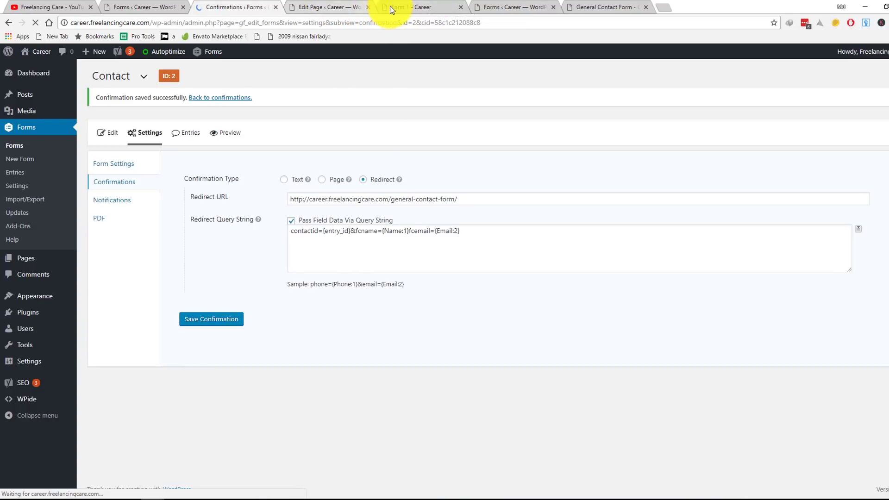
# Step: Reload the published Form 1 page, fill in the name and email from the saved suggestions, and submit the form
pyautogui.click(408, 7)
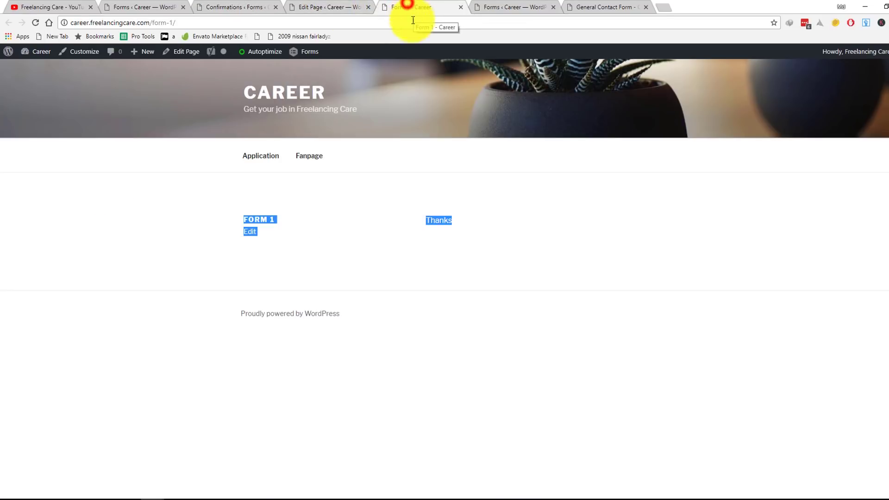
pyautogui.click(160, 24)
pyautogui.press('Return')
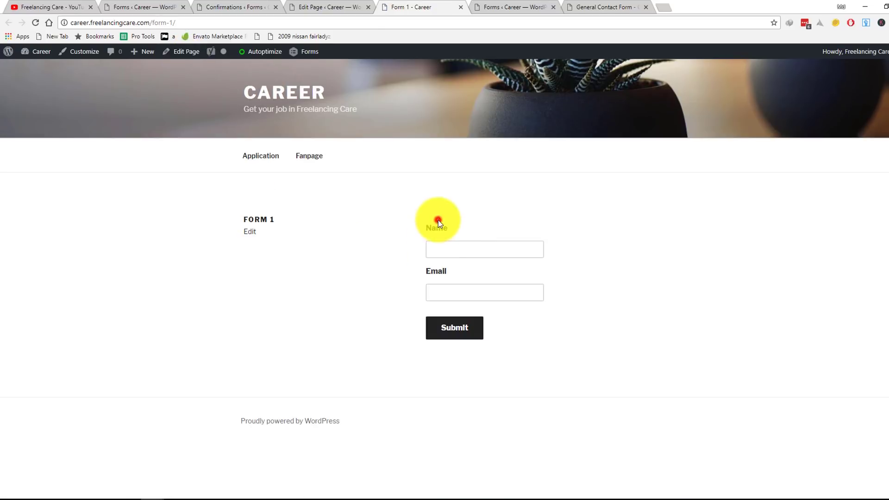
pyautogui.click(438, 221)
pyautogui.click(448, 252)
pyautogui.click(449, 262)
pyautogui.click(455, 291)
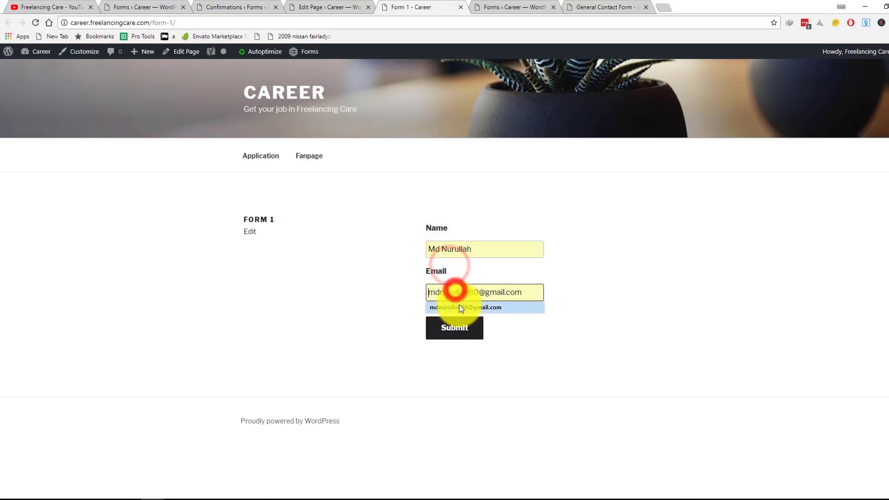
pyautogui.click(461, 308)
pyautogui.click(455, 328)
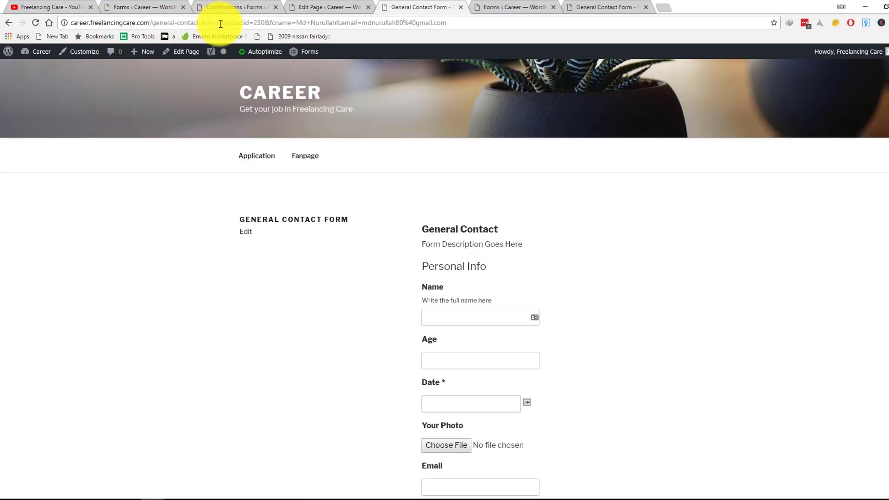
# Step: Examine the contactid, fcname and fcemail parameters in the redirected page's address by highlighting them one by one
pyautogui.doubleClick(231, 22)
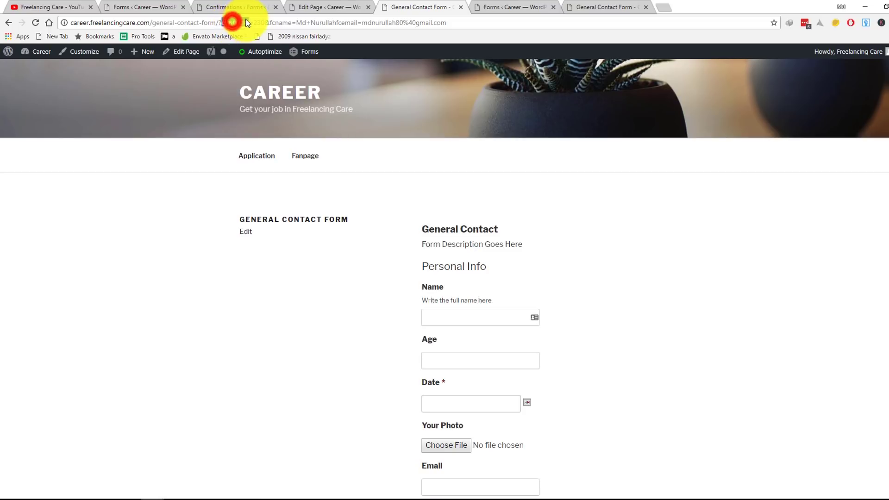
pyautogui.doubleClick(259, 22)
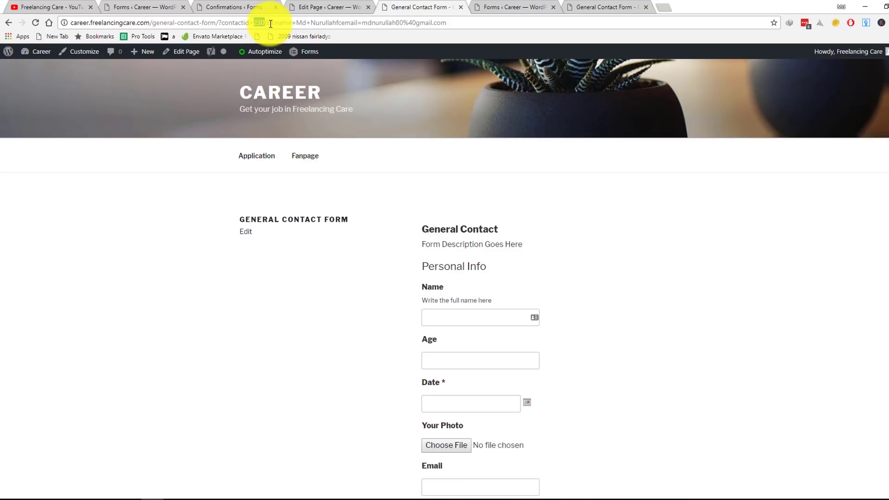
pyautogui.click(287, 22)
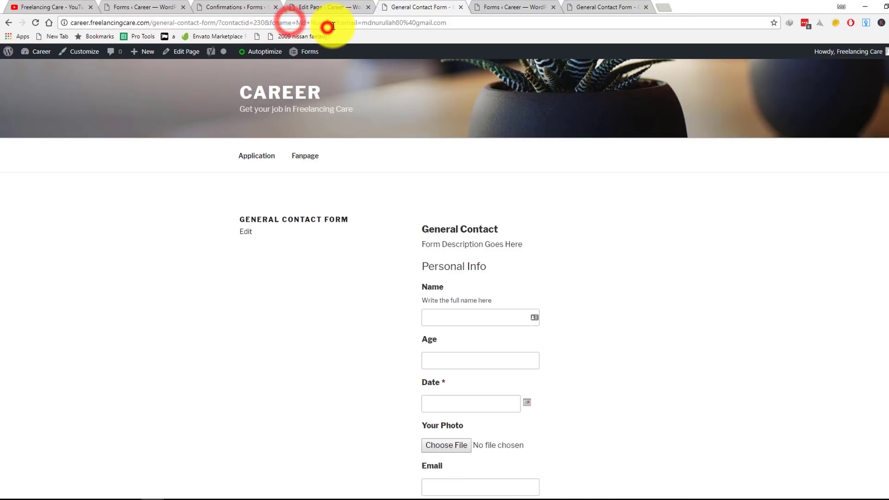
pyautogui.click(327, 23)
pyautogui.doubleClick(346, 23)
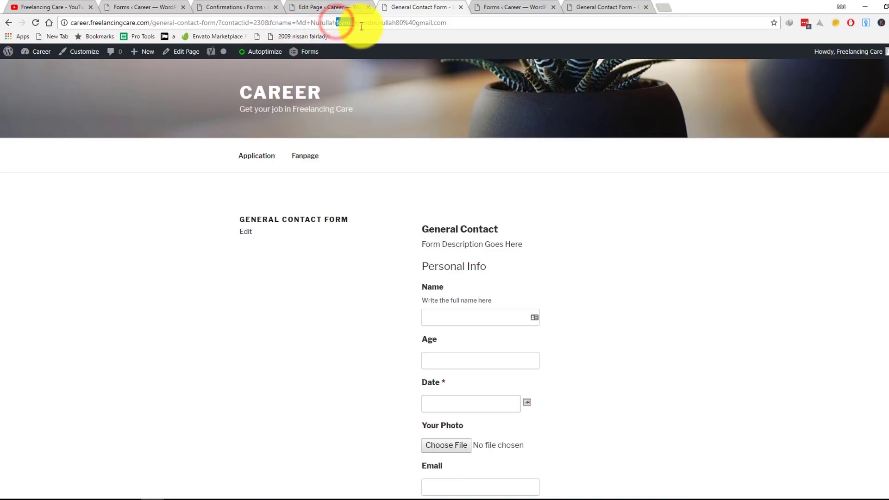
pyautogui.moveTo(363, 23); pyautogui.dragTo(488, 29)
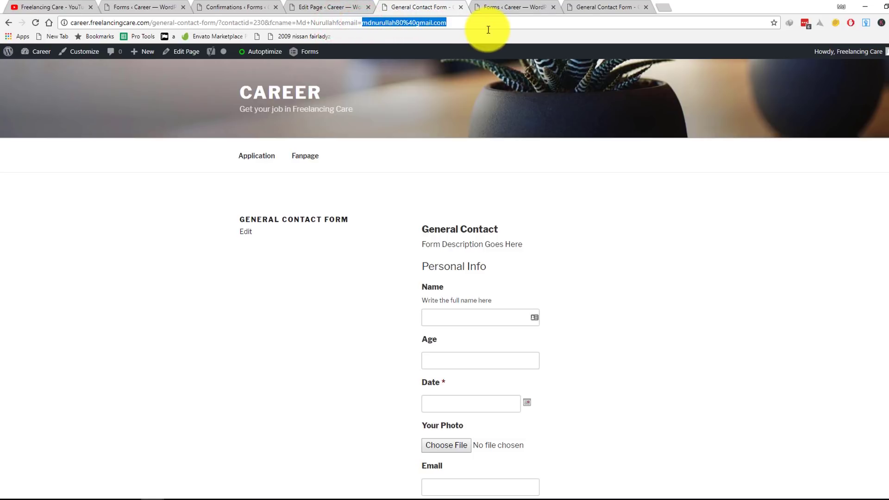
pyautogui.click(334, 24)
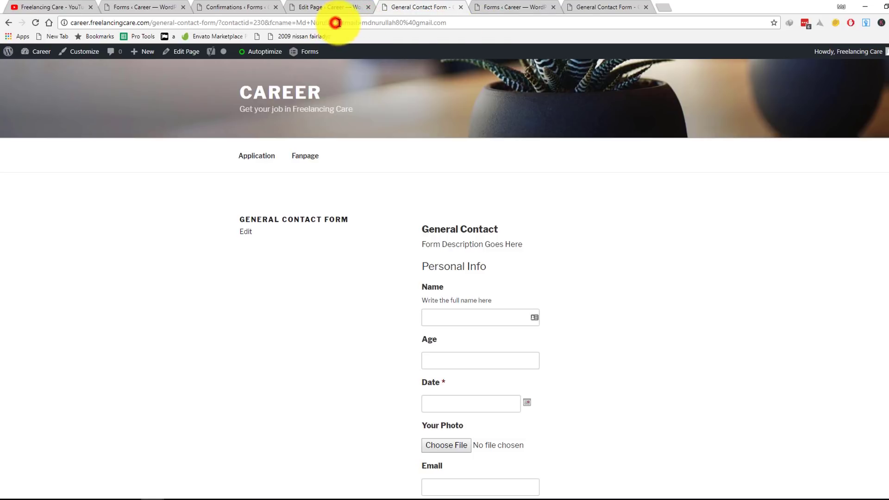
# Step: Insert the missing & before fcemail in the Contact form's redirect query string and save the confirmation
pyautogui.click(342, 4)
pyautogui.click(238, 7)
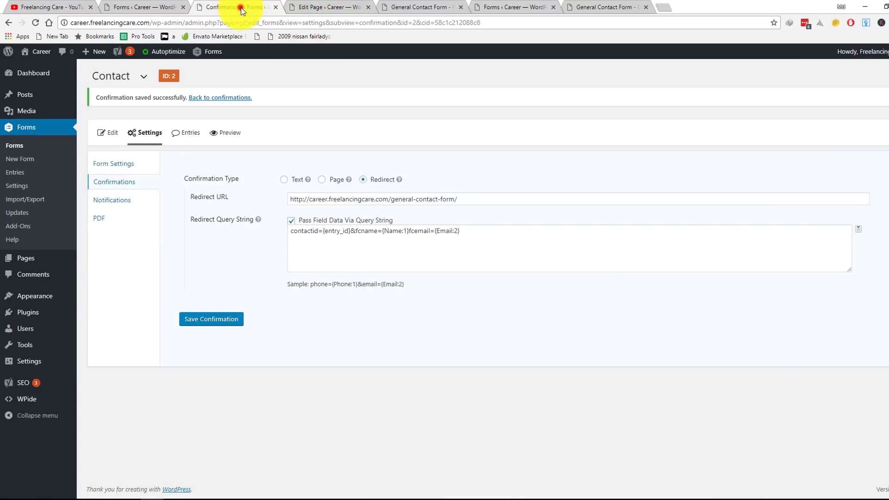
pyautogui.click(409, 231)
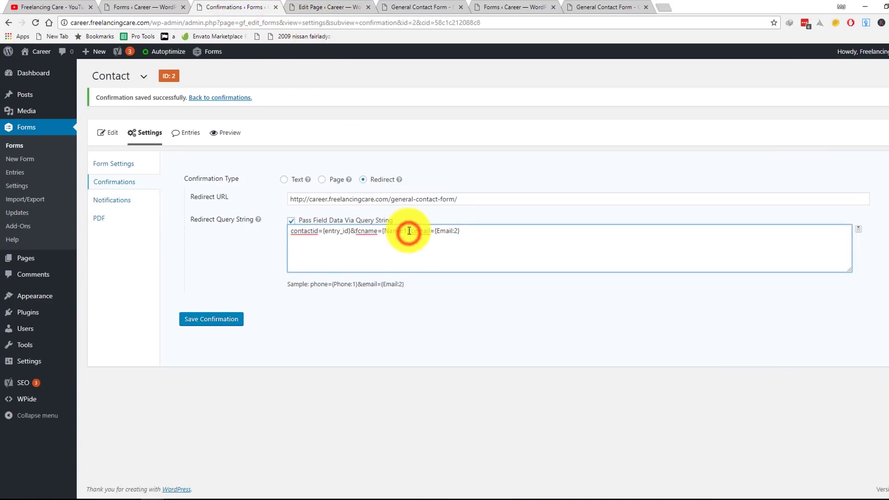
pyautogui.write('&')
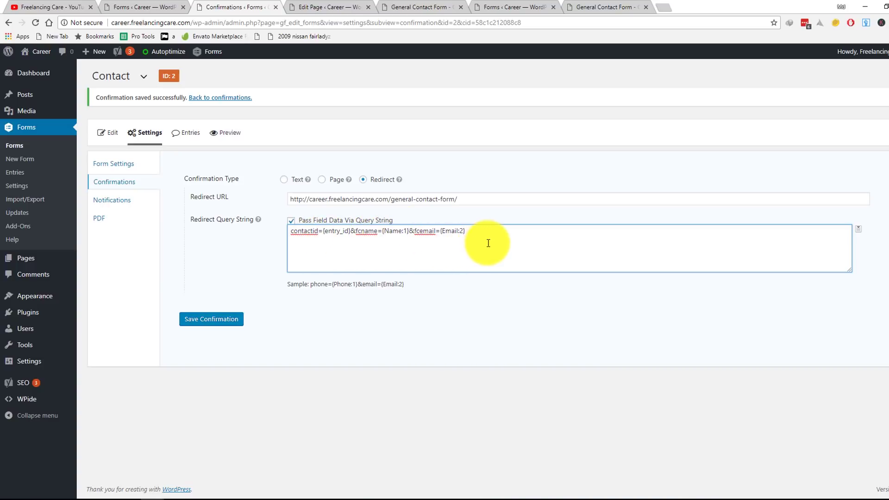
pyautogui.click(228, 320)
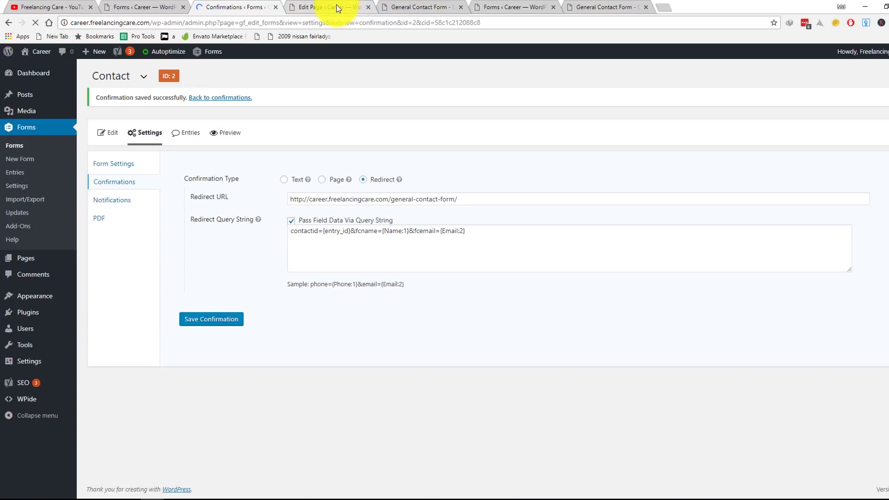
# Step: Open the General Contact form for editing from the forms list in a separate browser tab
pyautogui.click(336, 5)
pyautogui.click(402, 5)
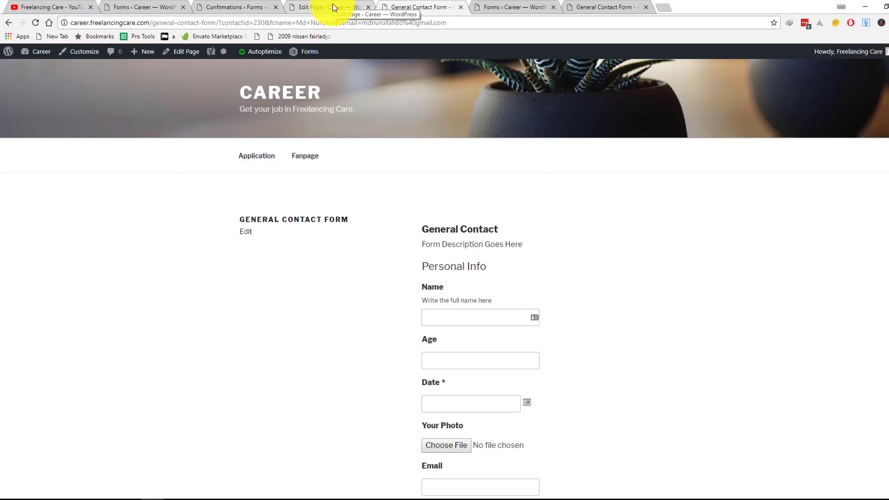
pyautogui.click(157, 3)
pyautogui.click(14, 145)
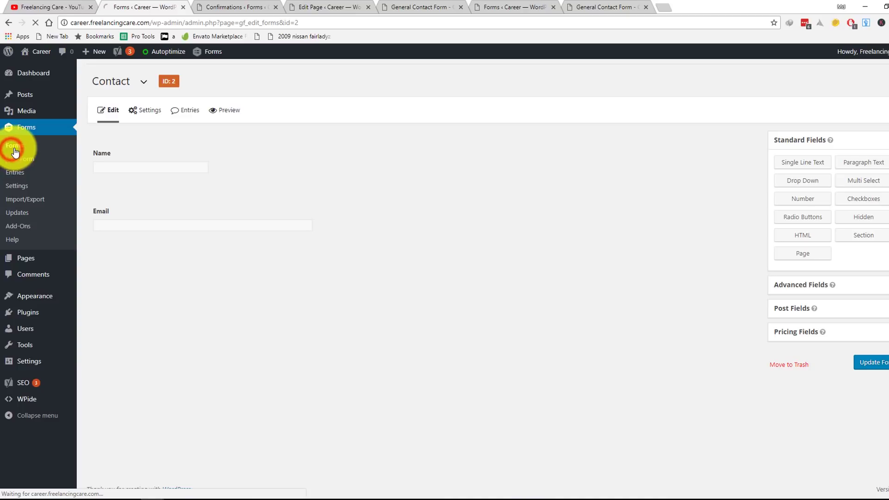
pyautogui.moveTo(142, 224)
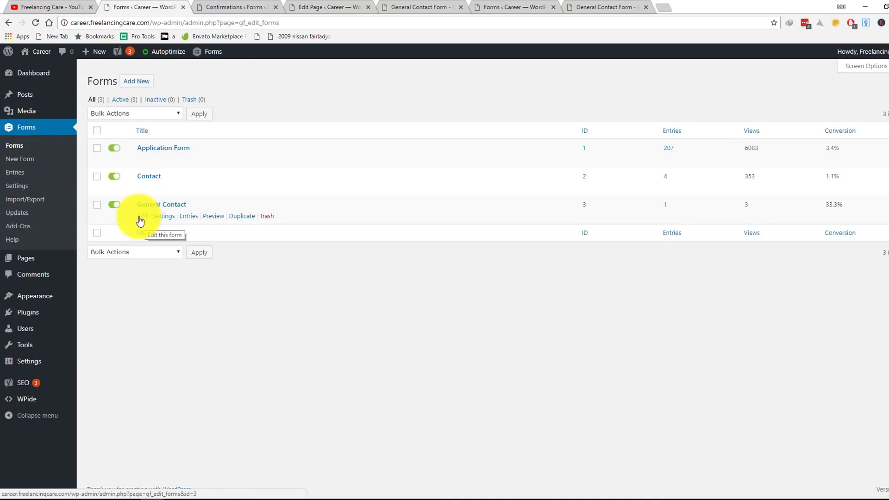
pyautogui.rightClick(140, 216)
pyautogui.click(157, 223)
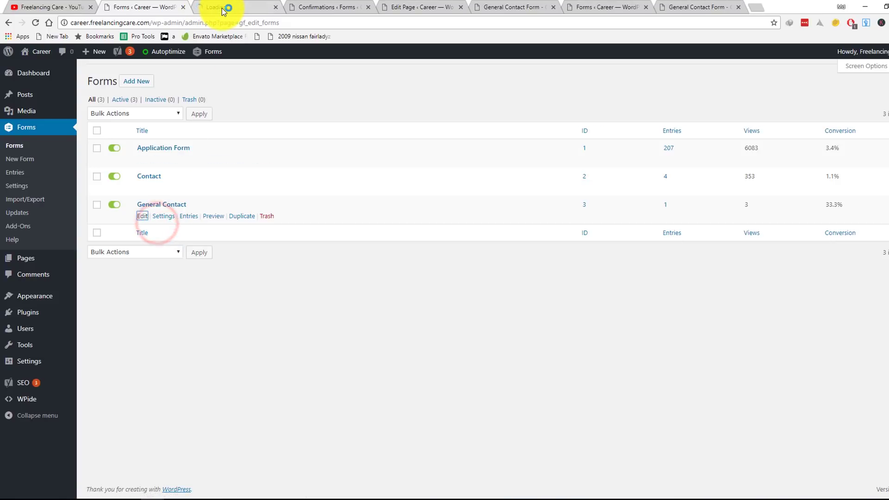
pyautogui.click(224, 10)
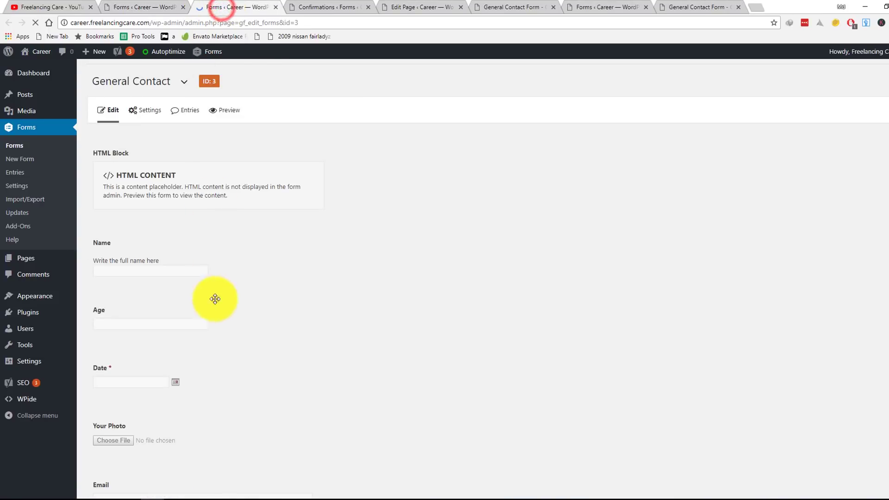
# Step: Allow the General Contact form's Name field to be populated dynamically with the parameter name fcname
pyautogui.scroll(-3, 194, 310)
pyautogui.scroll(-2, 193, 308)
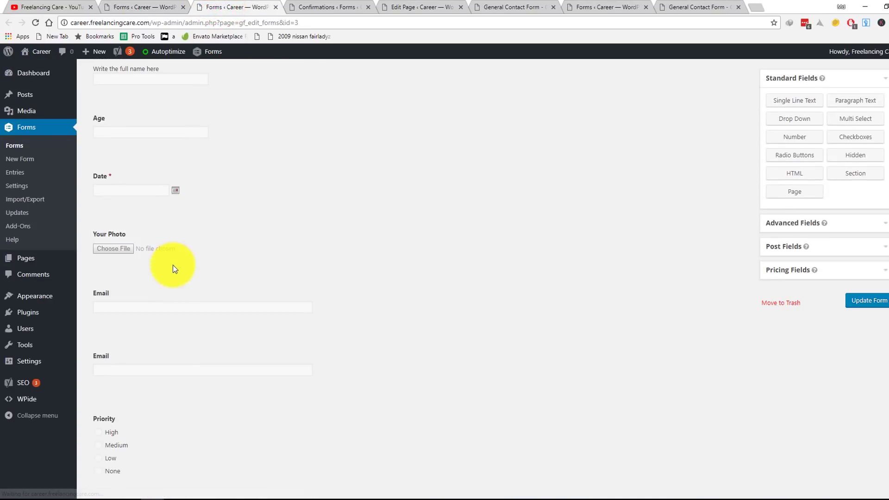
pyautogui.scroll(-1, 179, 216)
pyautogui.scroll(4, 197, 301)
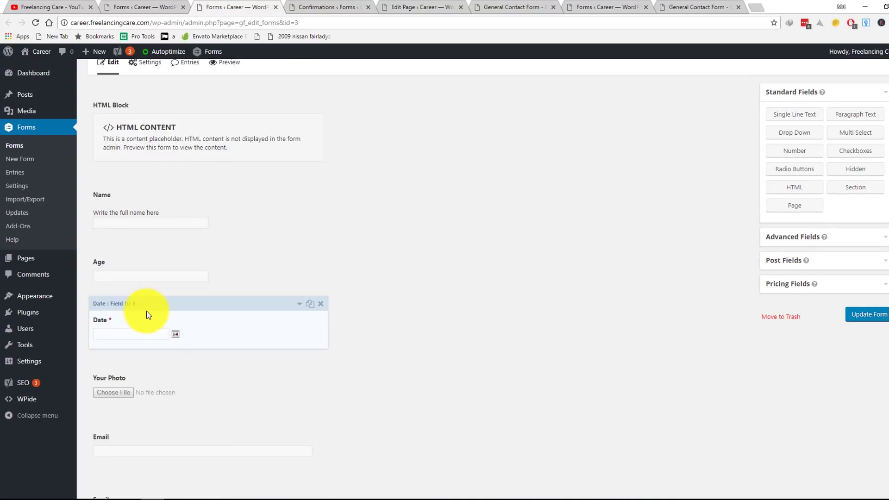
pyautogui.click(160, 202)
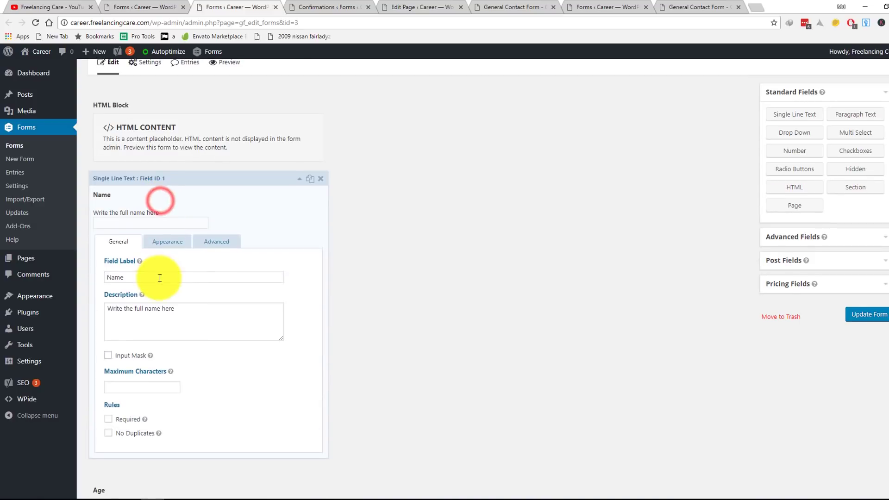
pyautogui.click(213, 243)
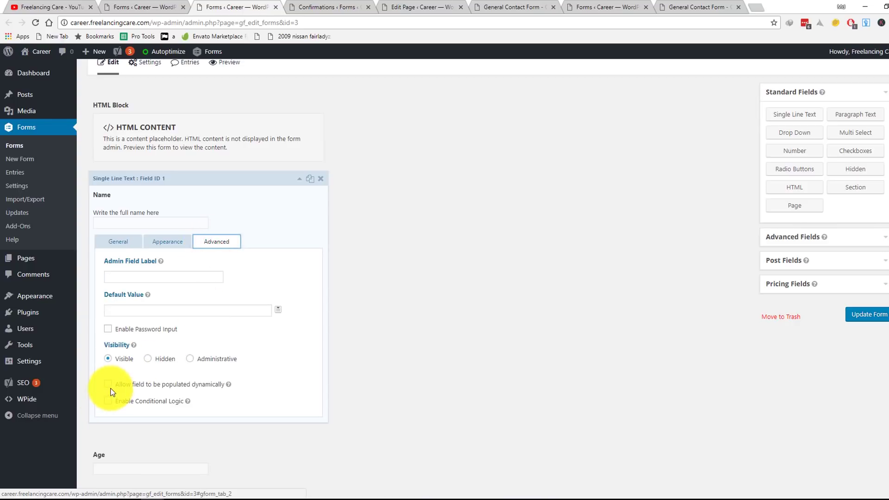
pyautogui.click(108, 384)
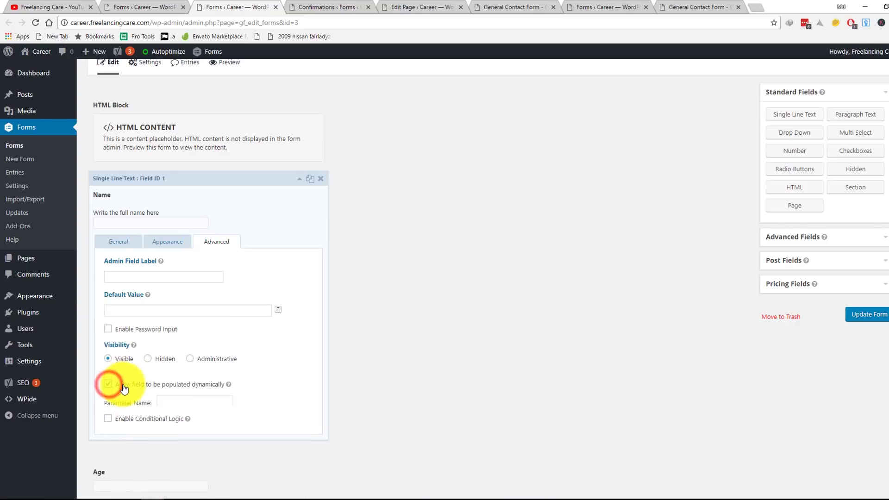
pyautogui.click(182, 403)
pyautogui.write('f')
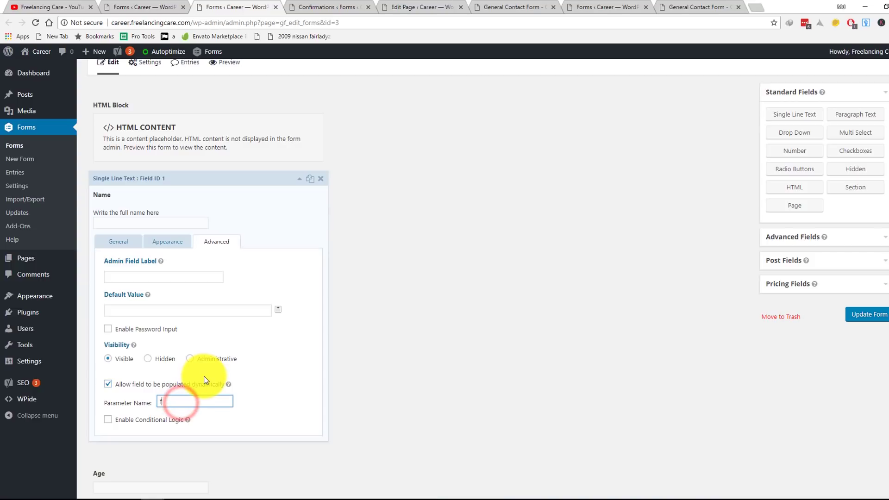
pyautogui.write('cname')
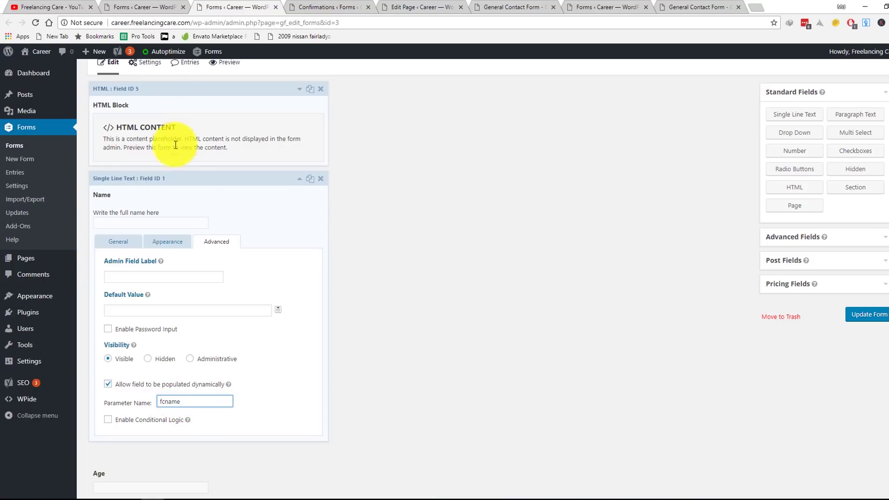
pyautogui.click(194, 186)
# Step: Delete the duplicate Email field with field ID 14 from the General Contact form
pyautogui.scroll(-5, 188, 278)
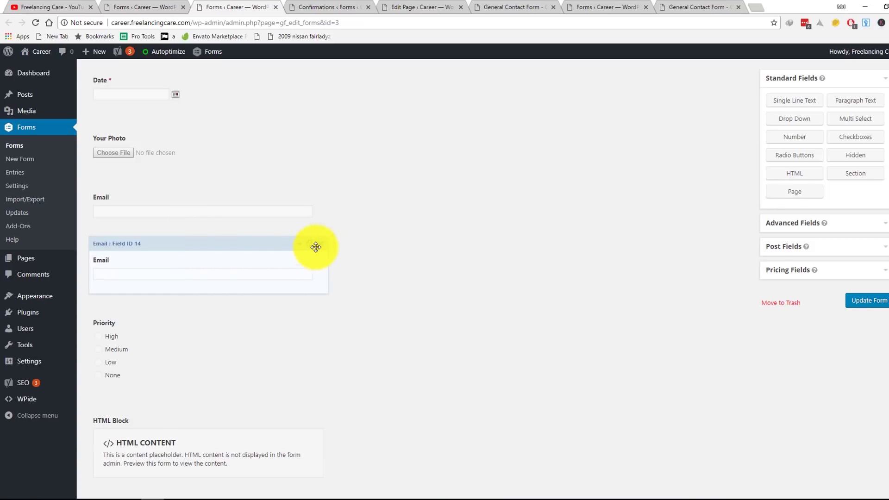
pyautogui.click(321, 244)
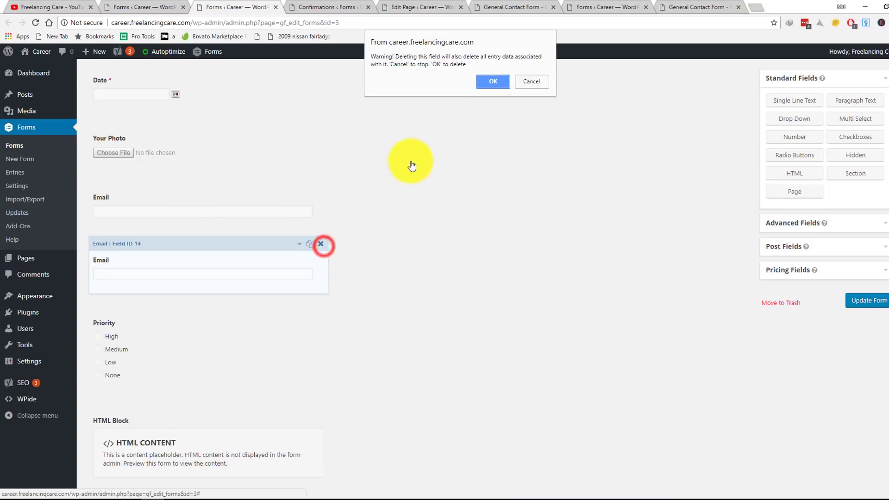
pyautogui.click(495, 88)
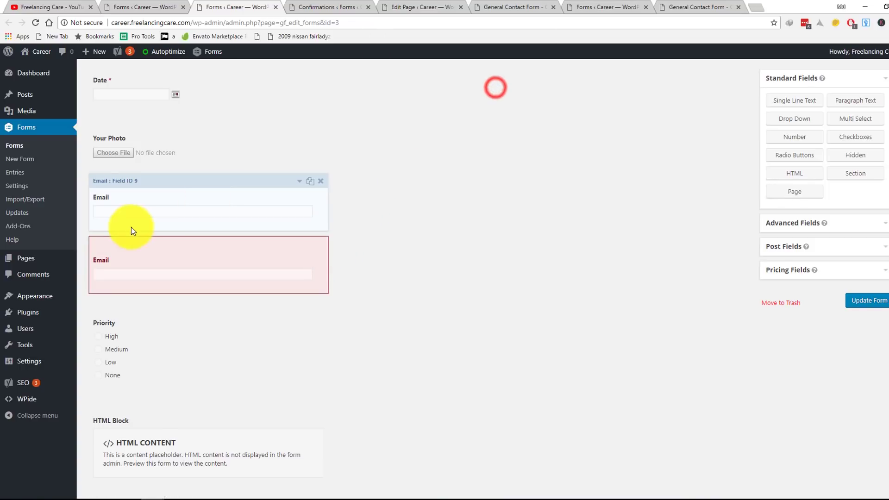
# Step: Allow the remaining Email field to be populated dynamically with the parameter name fcemail, and update the form
pyautogui.click(165, 200)
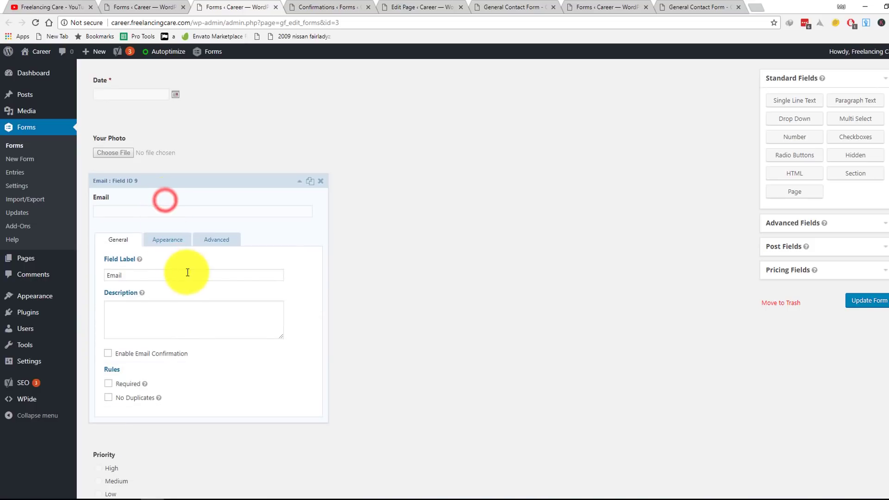
pyautogui.click(210, 245)
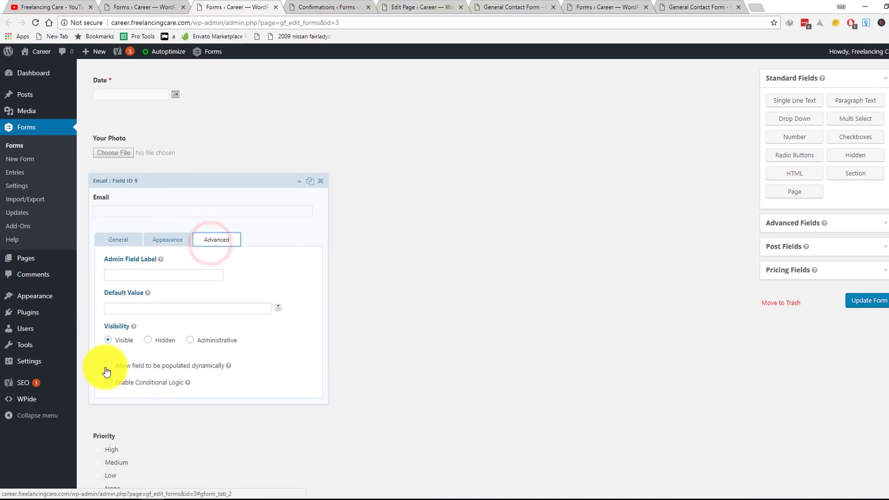
pyautogui.click(107, 366)
pyautogui.click(178, 384)
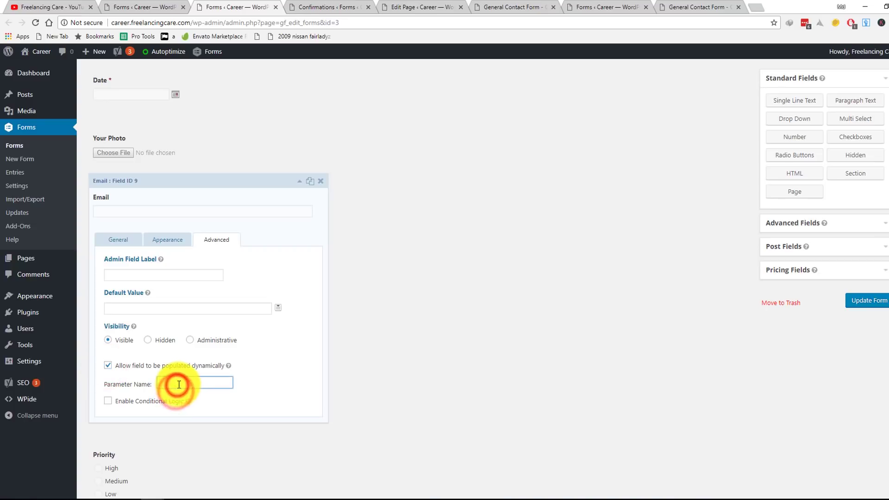
pyautogui.write('d')
pyautogui.write('cemail')
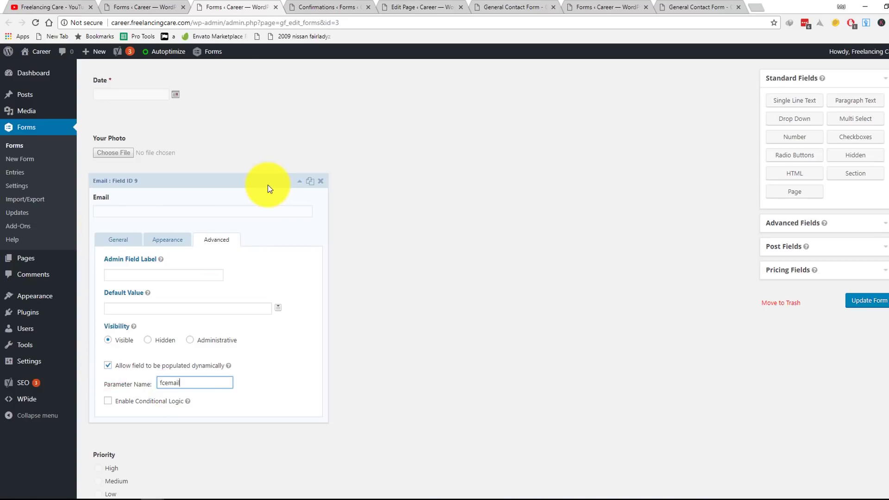
pyautogui.scroll(6, 361, 148)
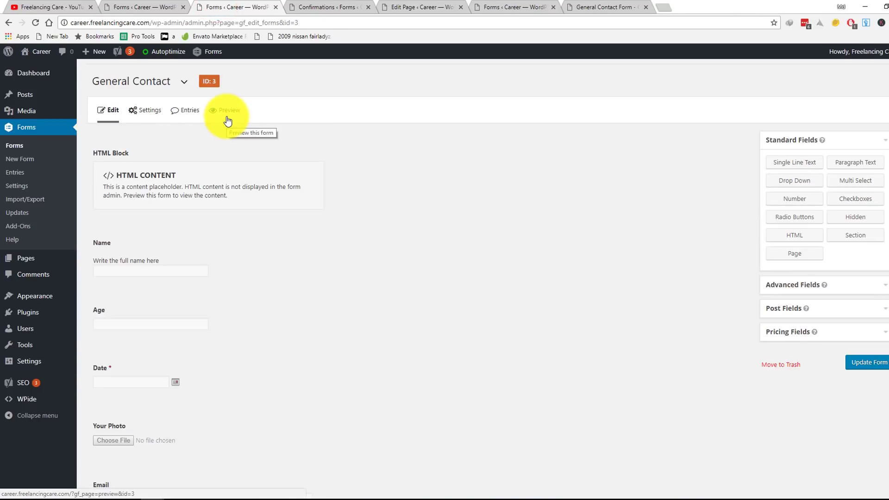
# Step: Open the published Form 1 page from its permalink, fill in the name and email from the saved suggestions, and submit the form
pyautogui.click(326, 8)
pyautogui.click(424, 8)
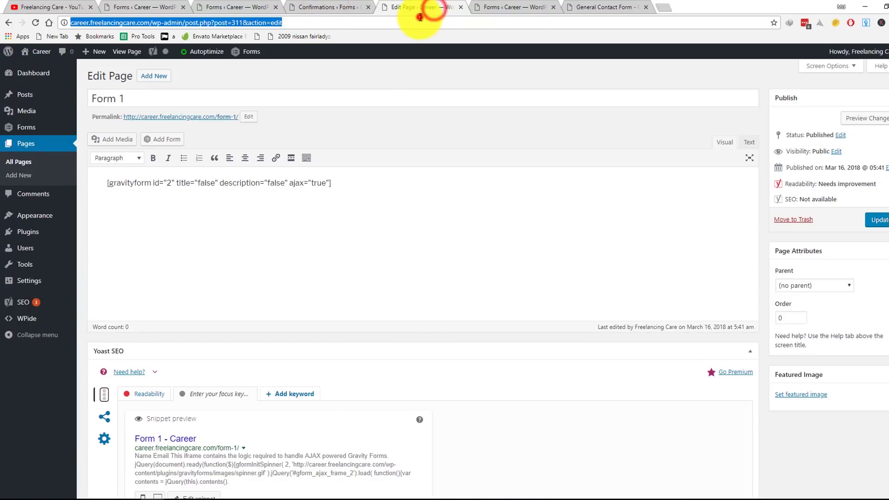
pyautogui.click(185, 117)
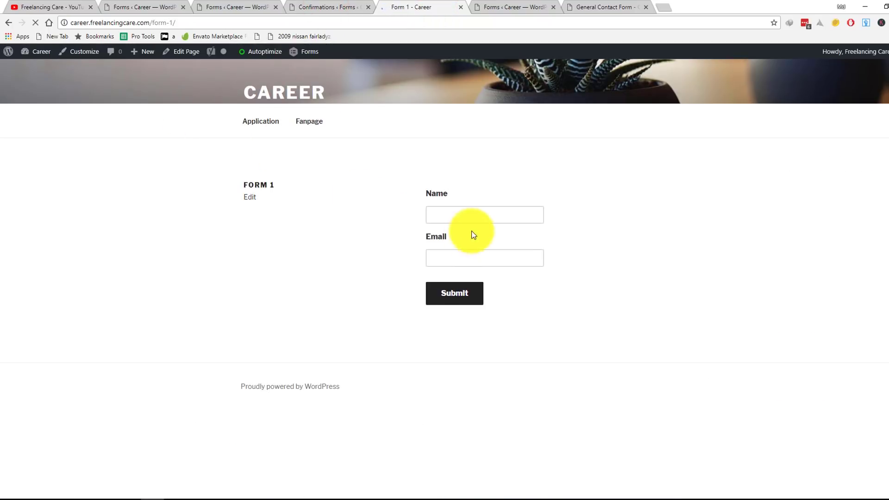
pyautogui.click(461, 249)
pyautogui.click(462, 264)
pyautogui.click(456, 291)
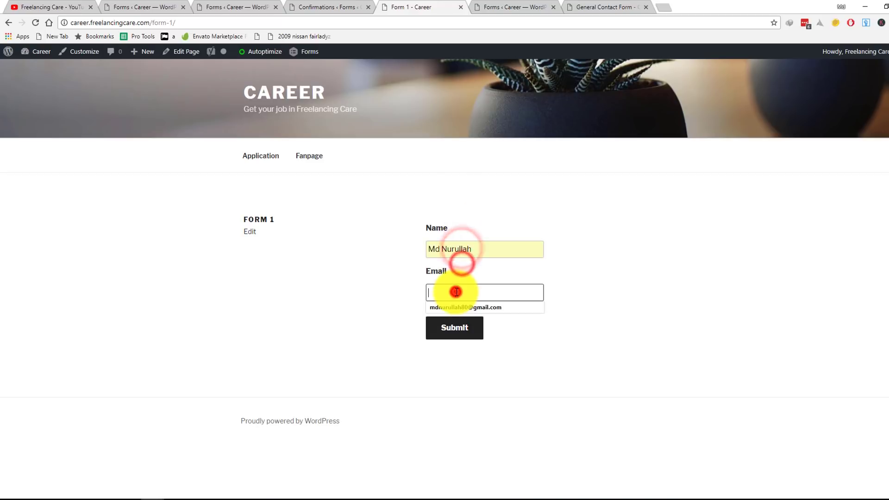
pyautogui.click(457, 307)
pyautogui.click(453, 329)
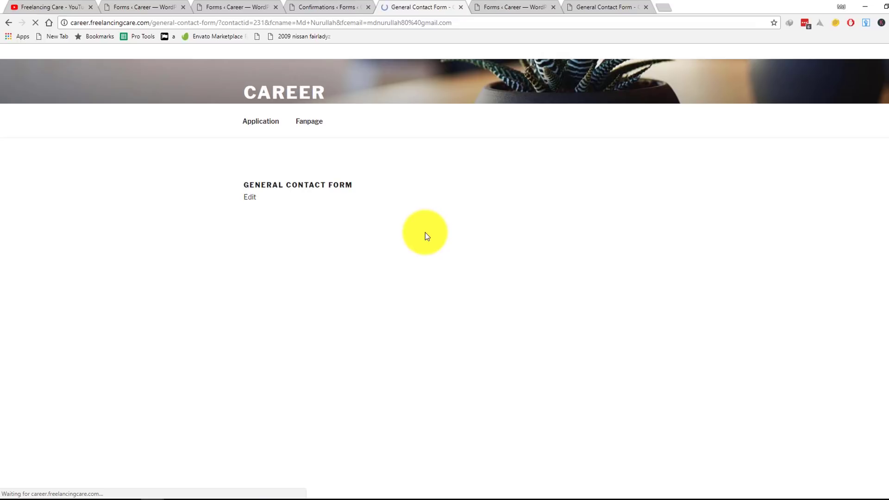
# Step: Check the Name and Email values on the redirected General Contact form by highlighting each one
pyautogui.scroll(-2, 464, 291)
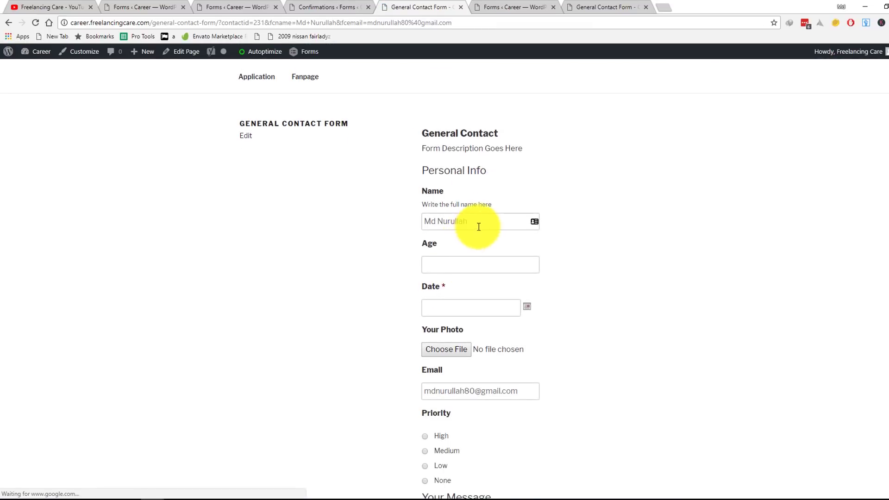
pyautogui.tripleClick(477, 224)
pyautogui.tripleClick(529, 390)
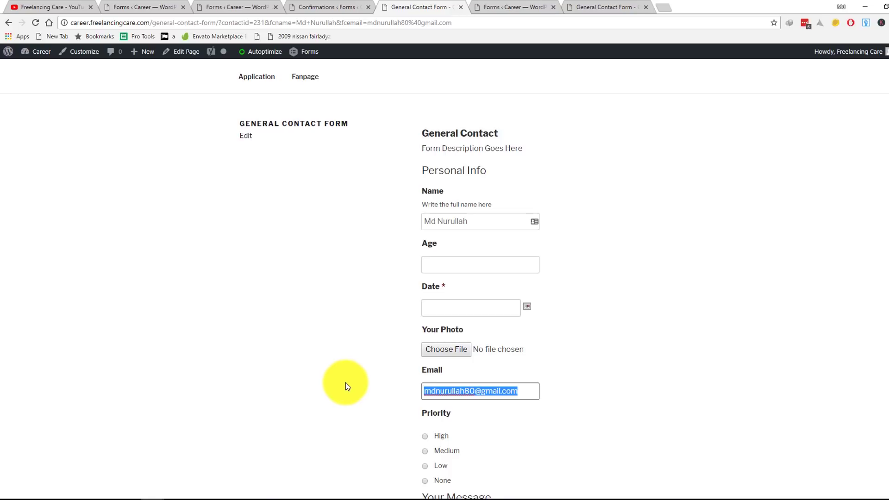
pyautogui.click(299, 372)
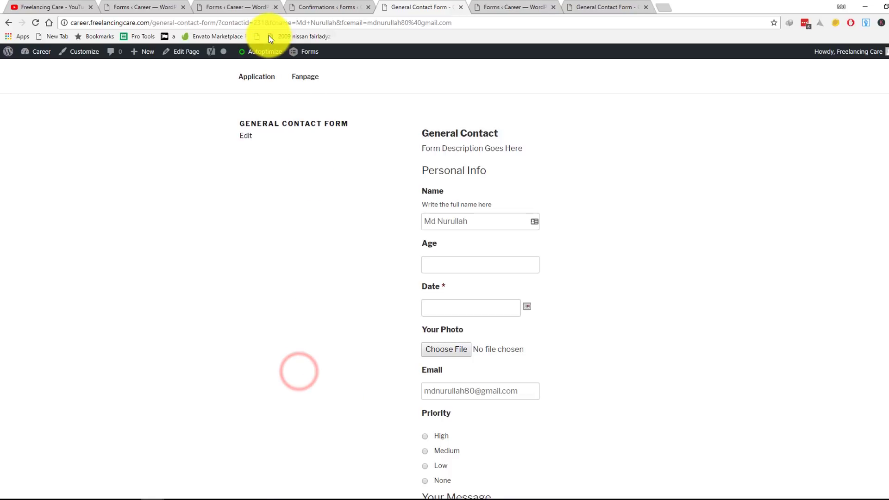